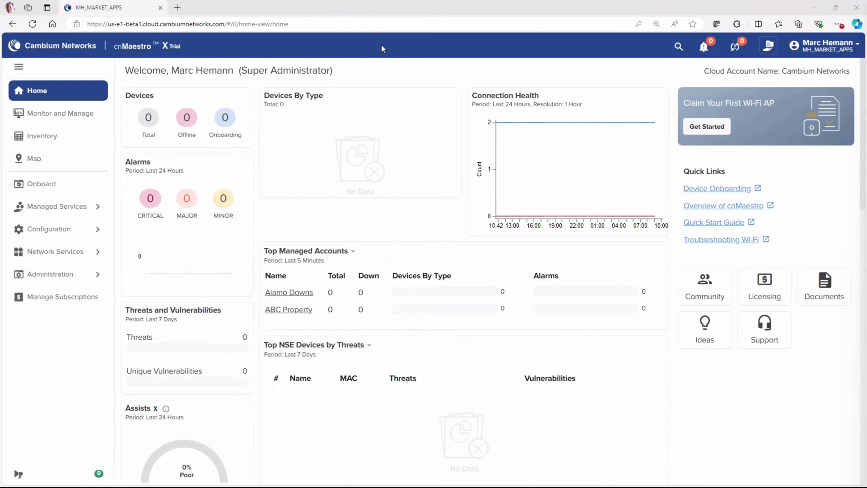
# Add a Managed Wi-Fi MarketApp named AlamoDowns for the Alamo Downs managed account.
pyautogui.click(64, 253)
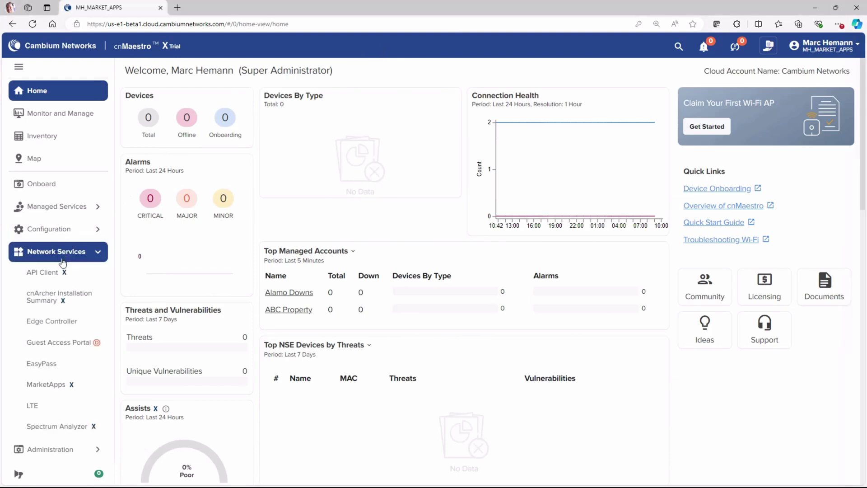
pyautogui.click(63, 386)
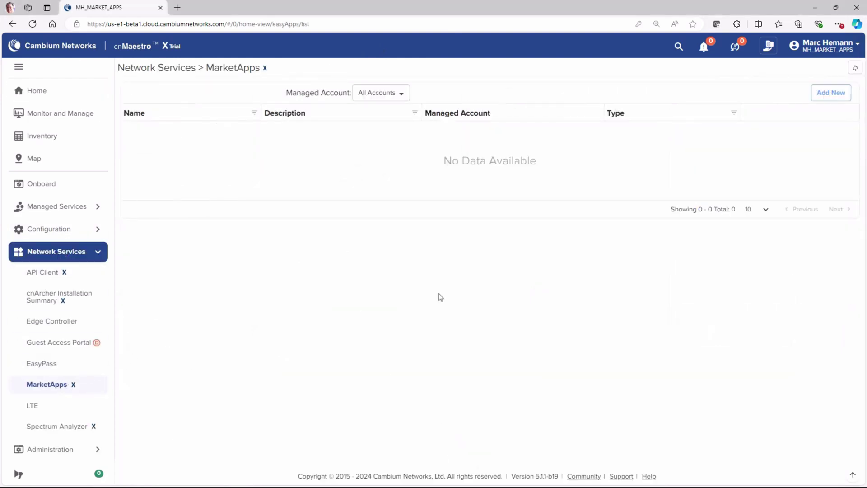
pyautogui.click(822, 95)
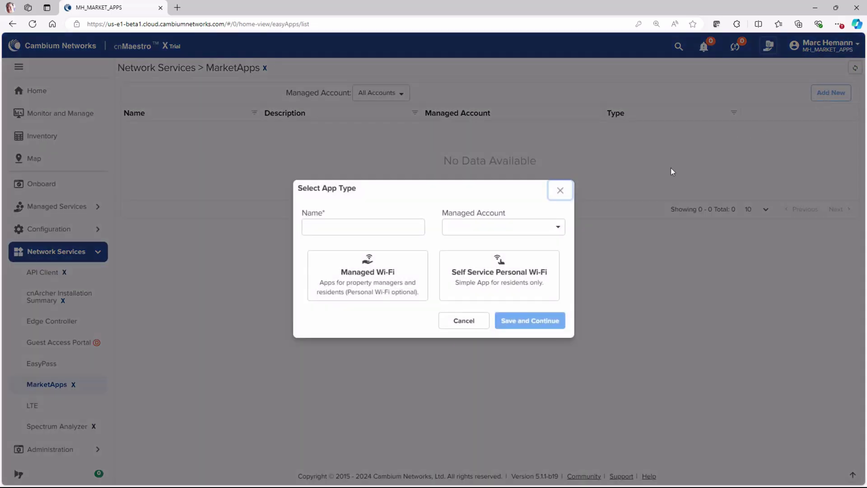
pyautogui.click(389, 225)
pyautogui.write('AlamoDowns')
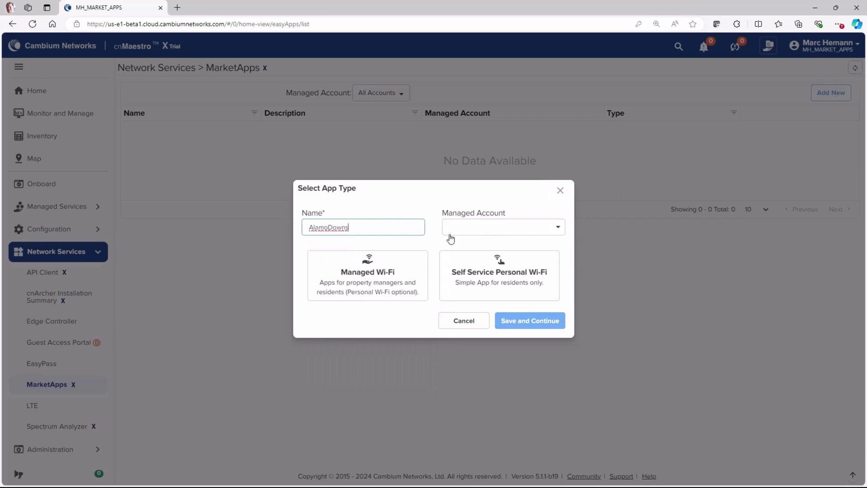
pyautogui.click(473, 230)
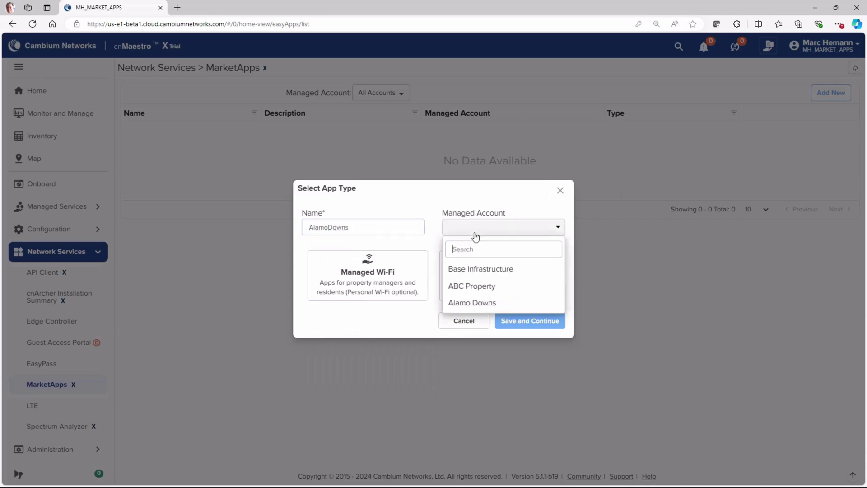
pyautogui.click(478, 303)
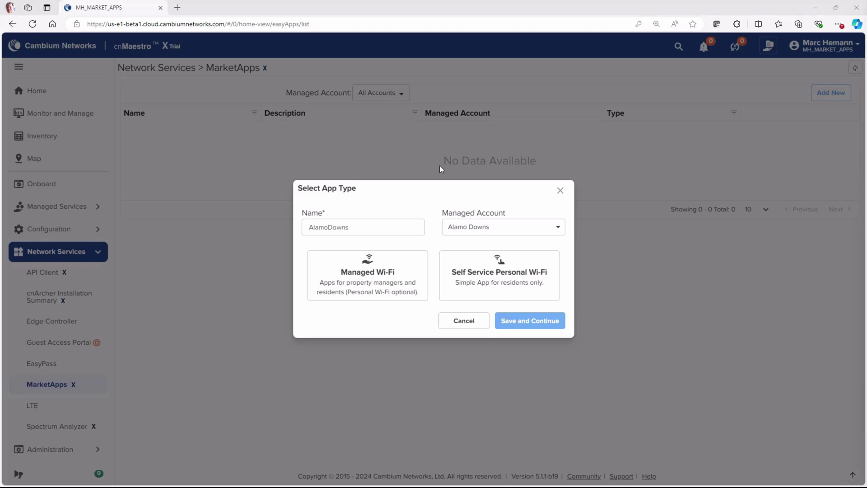
pyautogui.click(387, 277)
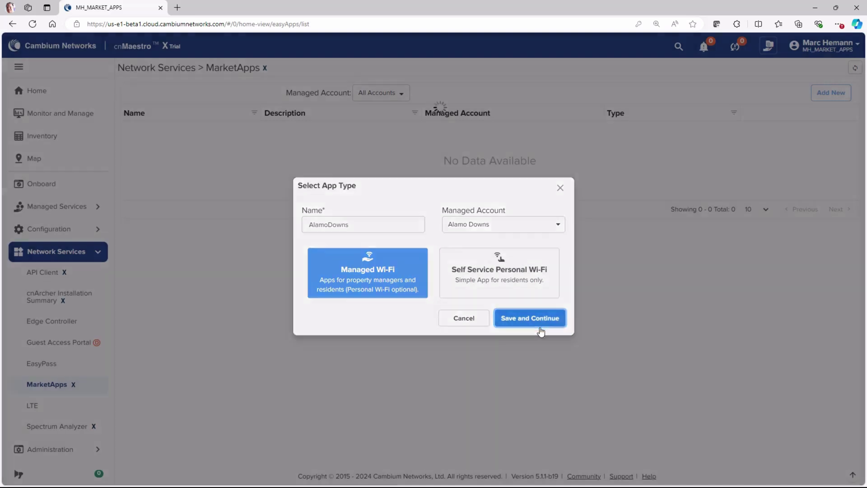
# Create the AlamoDowns app with description 'Alamo Down Apartments' and show its Wi-Fi settings.
pyautogui.click(541, 330)
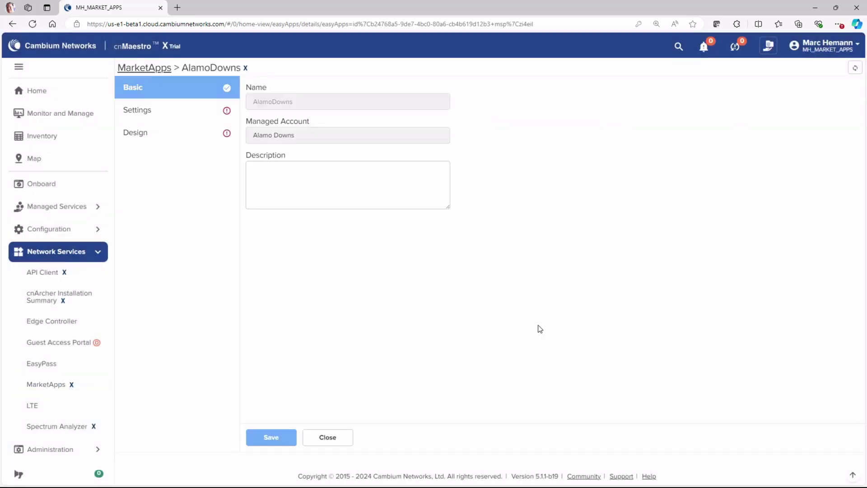
pyautogui.click(282, 177)
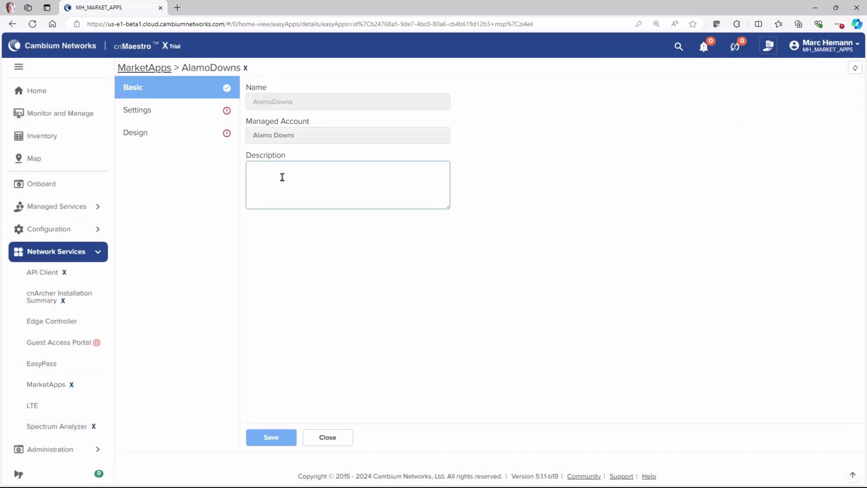
pyautogui.write('Alamo Down Apartments')
pyautogui.click(145, 112)
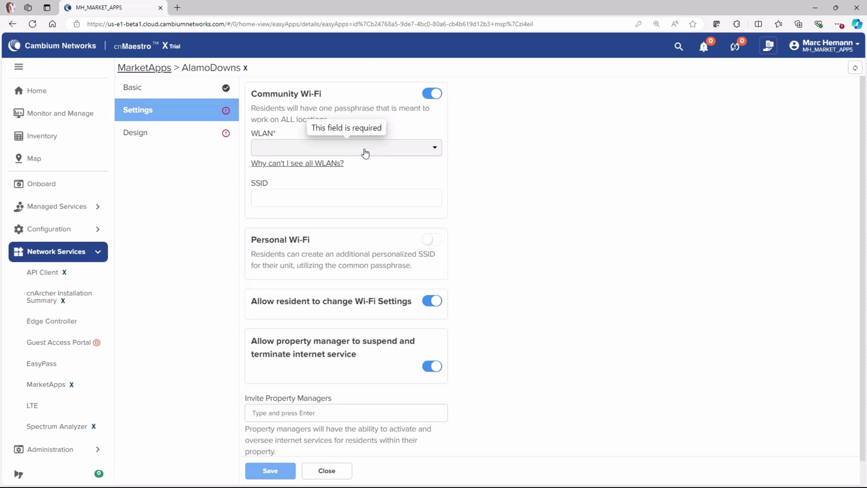
# Use Alamo Downs Community for Community Wi-Fi and enable Personal Wi-Fi on Alamo Downs Resident.
pyautogui.click(399, 153)
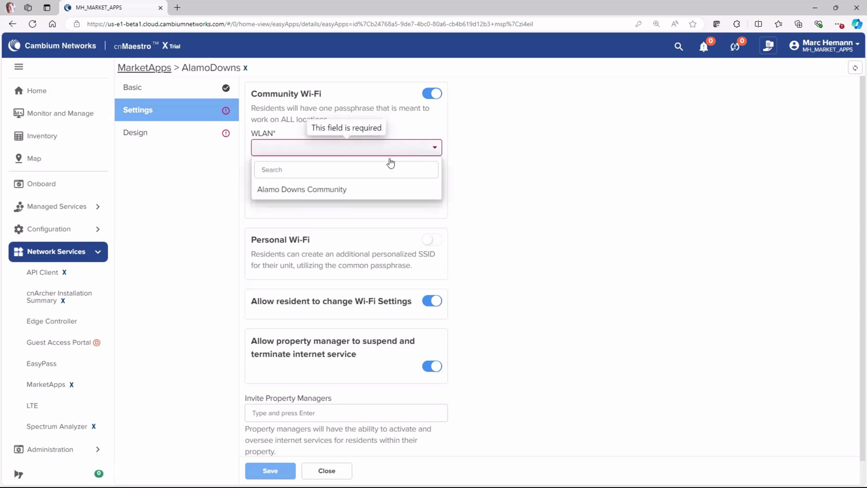
pyautogui.click(364, 194)
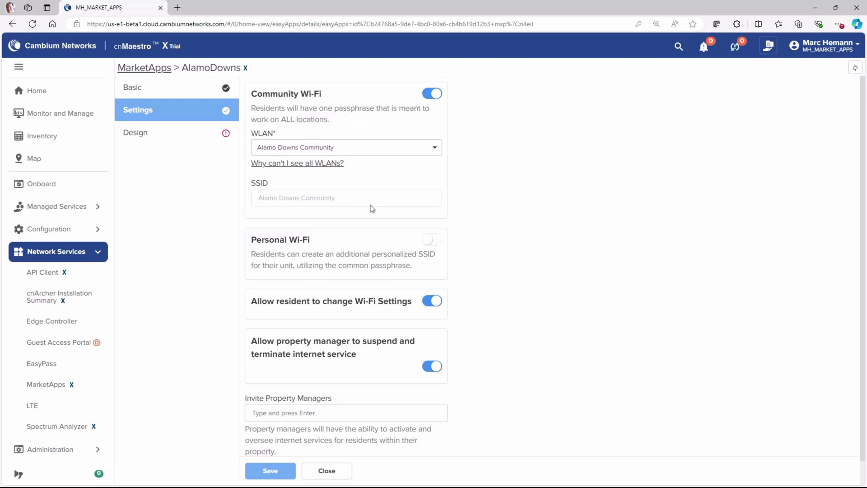
pyautogui.click(438, 246)
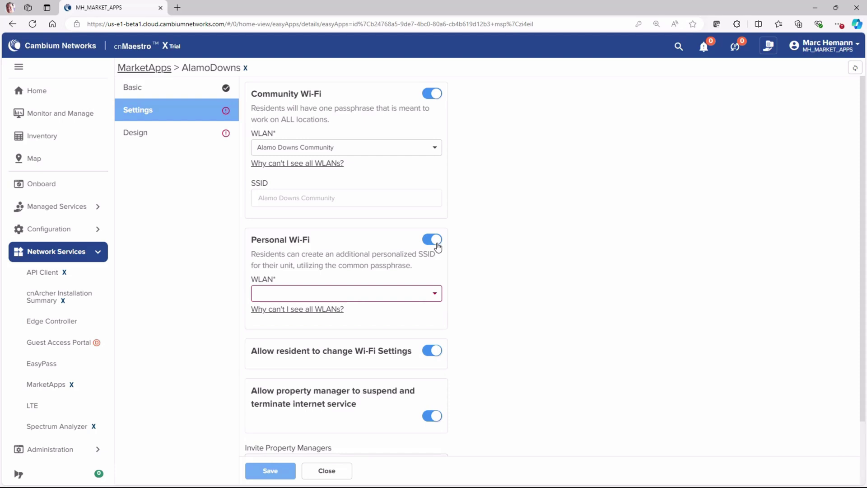
pyautogui.scroll(-2, 438, 247)
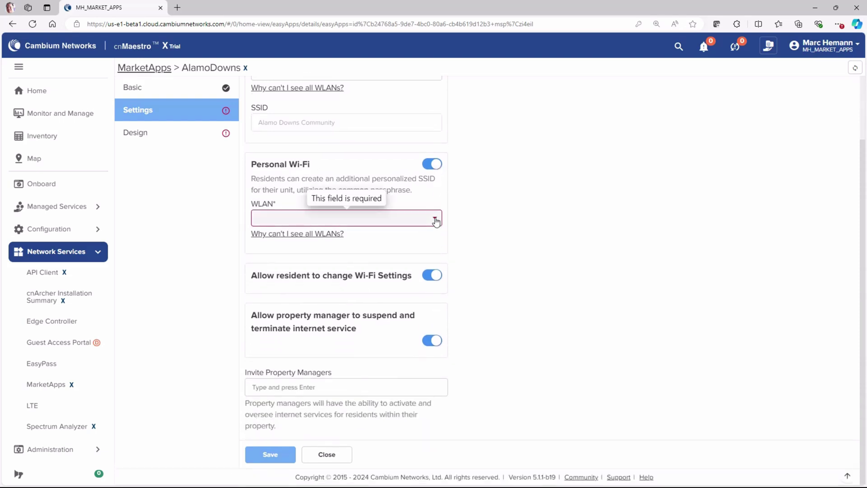
pyautogui.click(436, 220)
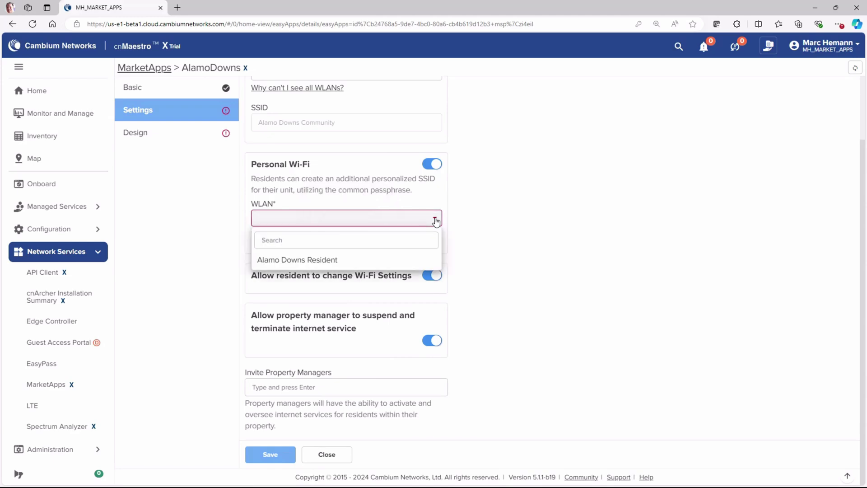
pyautogui.click(364, 260)
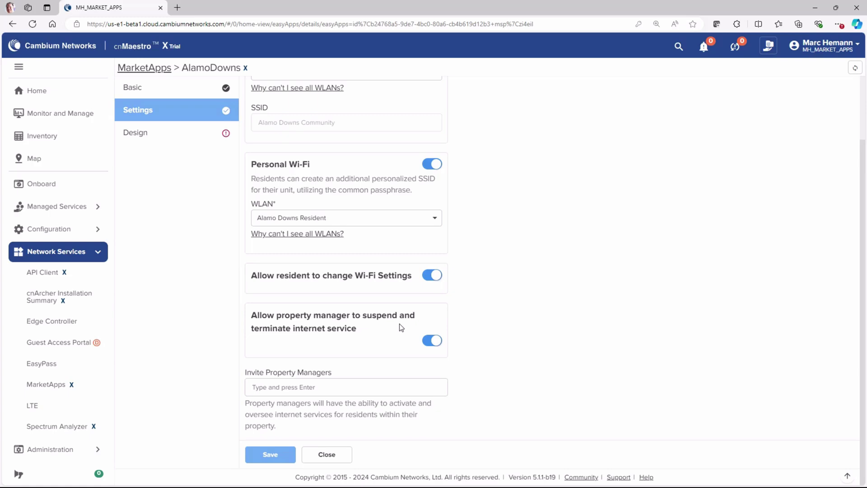
# Invite a property manager by entering their e-mail address.
pyautogui.click(354, 388)
pyautogui.press('Return')
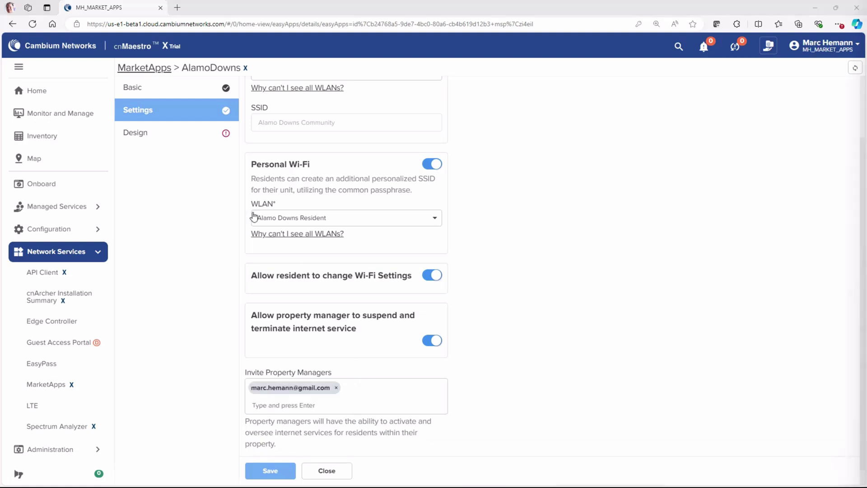
# Set the login page title to 'Alamo Down Wi-Fi Network Management Page' and the property name to 'Alamo Downs Apartments'.
pyautogui.click(143, 133)
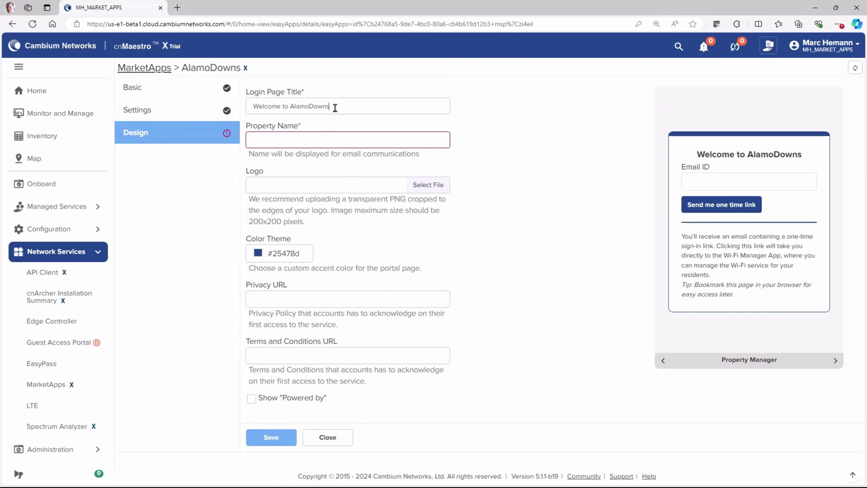
pyautogui.moveTo(335, 107); pyautogui.dragTo(247, 103)
pyautogui.write('Alamo Down Wi-Fi Network Management Page')
pyautogui.press('Tab')
pyautogui.write('Alamo Downs Apartments')
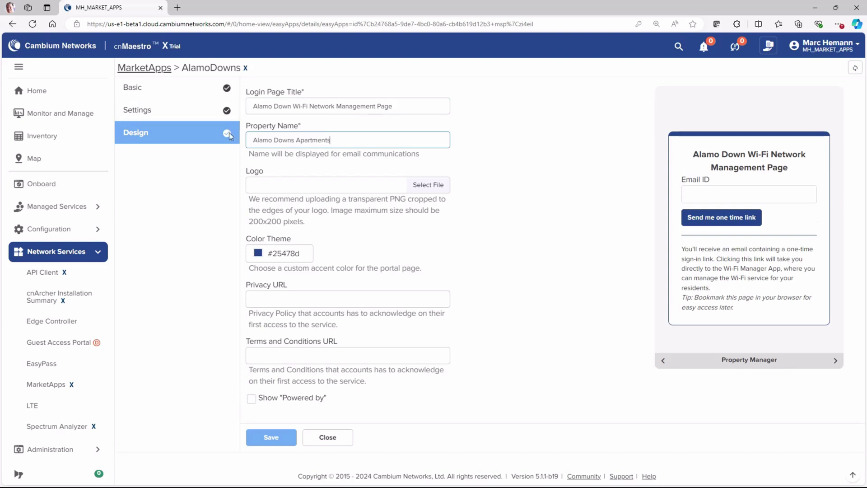
# Use mdu logo_1 as the logo and theme colour #0d4ac5, add the terms link, show Powered by, and save.
pyautogui.click(432, 188)
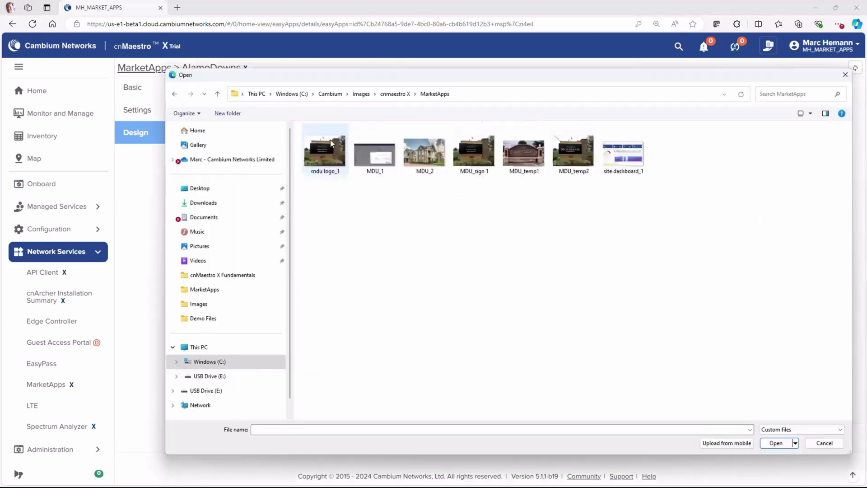
pyautogui.doubleClick(329, 152)
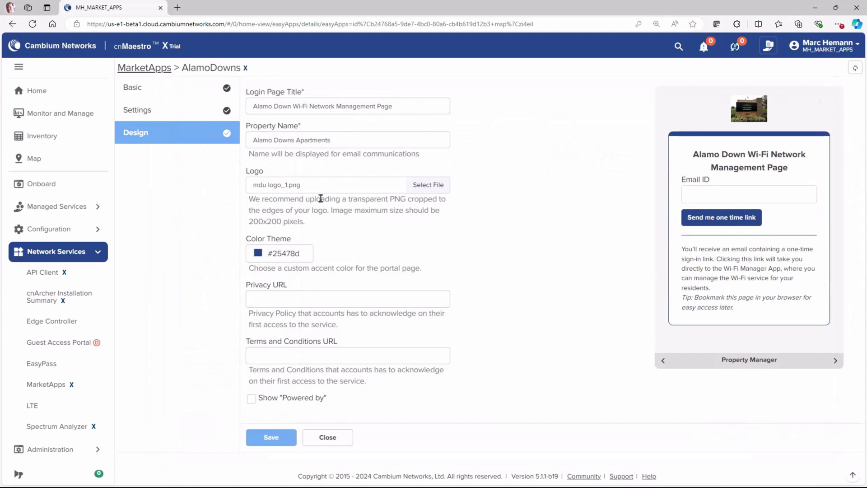
pyautogui.click(266, 258)
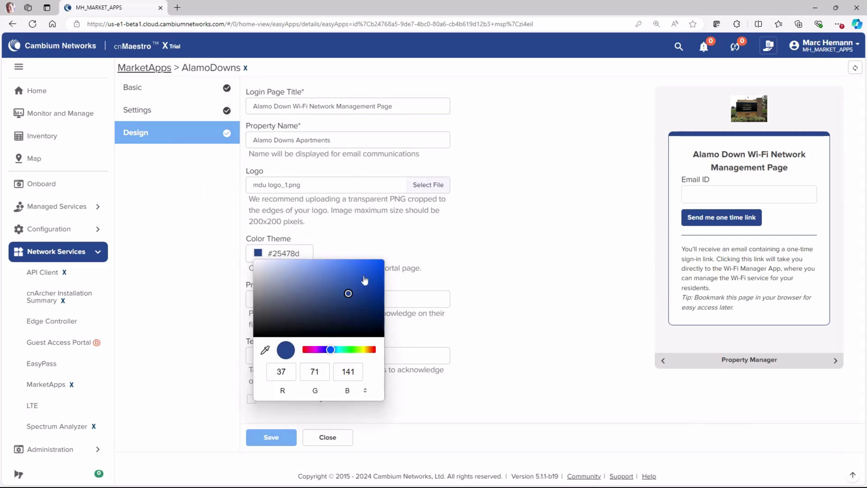
pyautogui.click(374, 279)
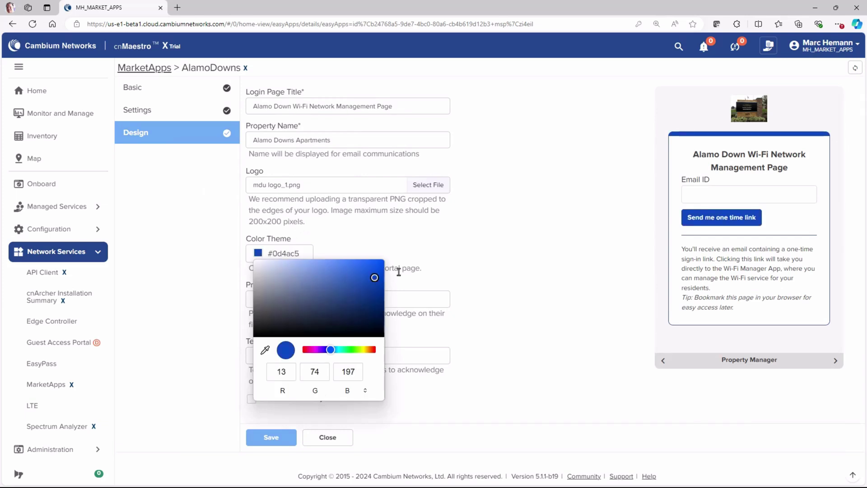
pyautogui.click(453, 255)
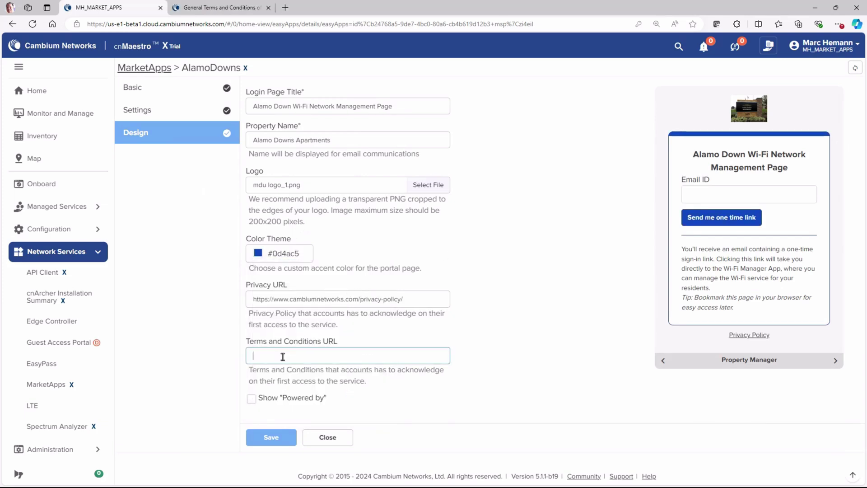
pyautogui.write('https://www.cambiumnetworks.com/terms-and-conditions/')
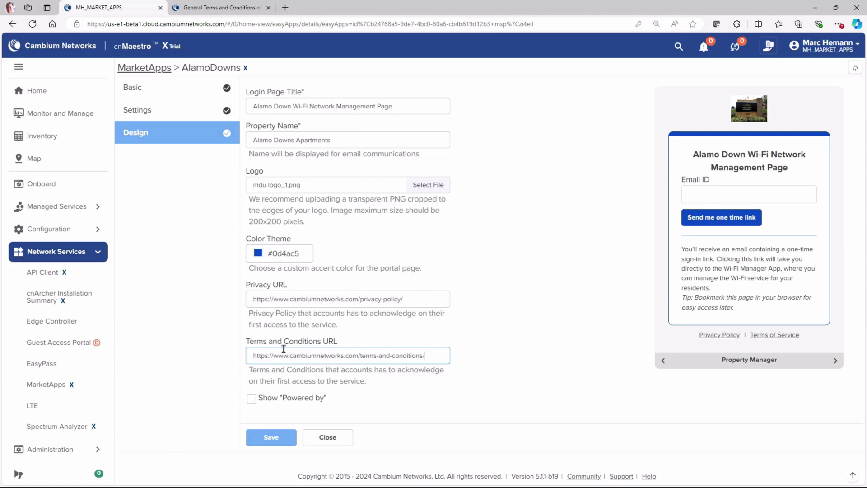
pyautogui.click(252, 400)
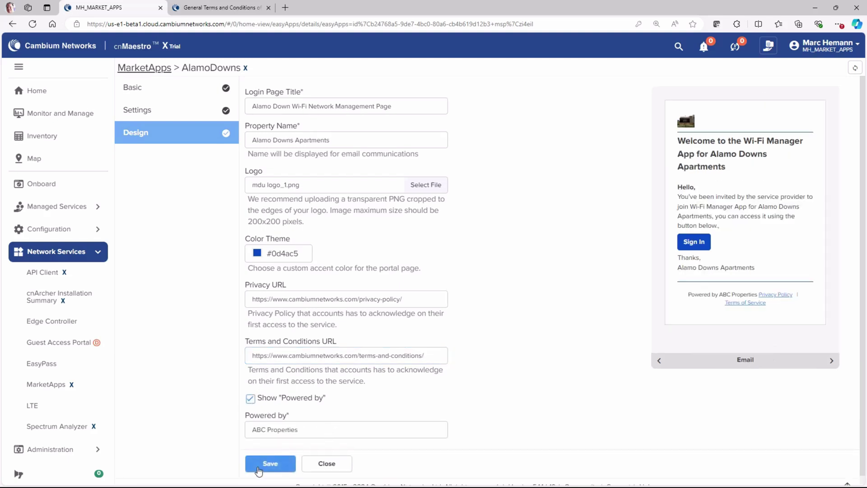
pyautogui.click(270, 465)
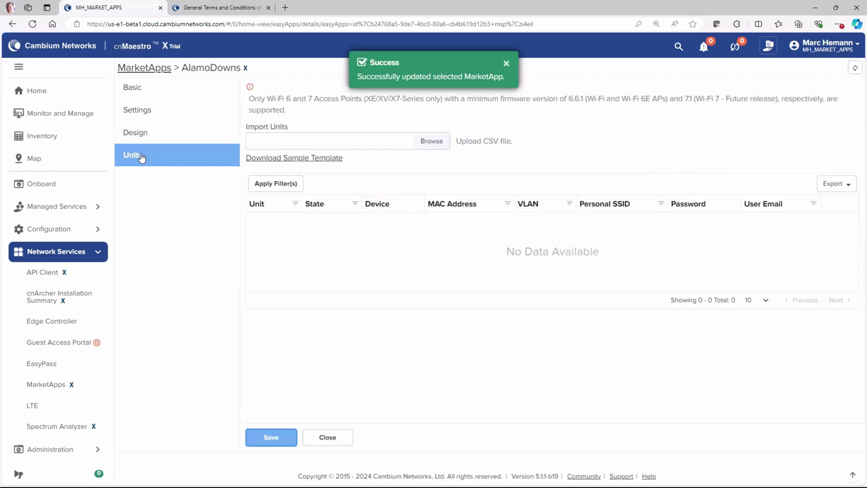
# Import Alamo Downs import 1_1.csv, overriding the existing units, and save the MarketApp.
pyautogui.click(425, 150)
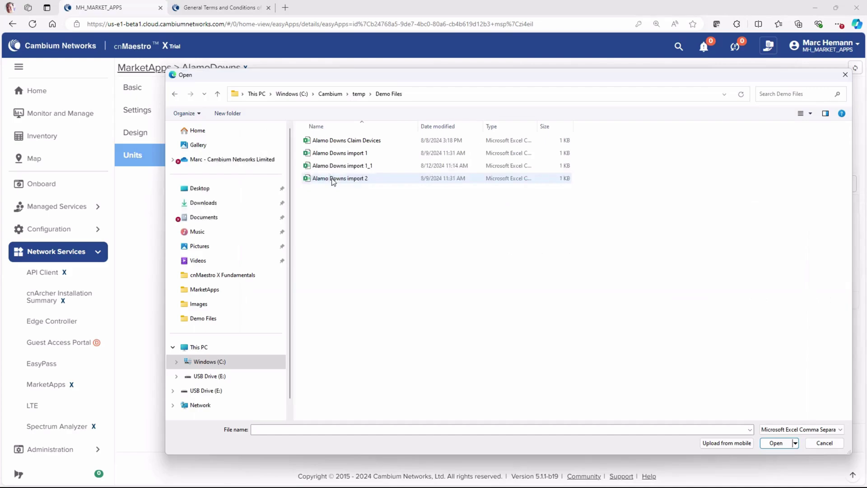
pyautogui.click(333, 166)
pyautogui.doubleClick(332, 166)
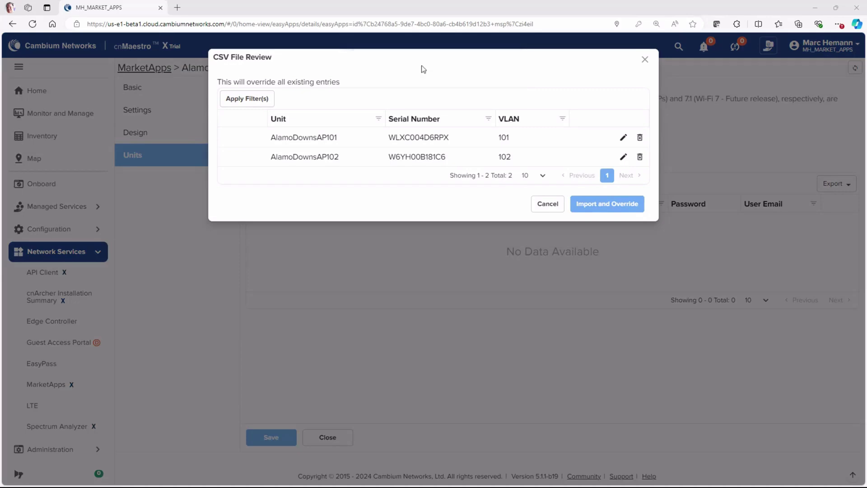
pyautogui.click(605, 203)
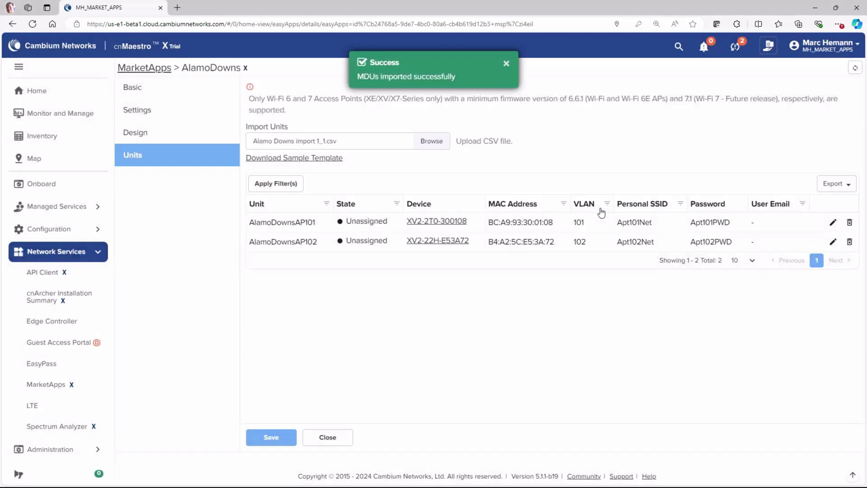
pyautogui.click(273, 438)
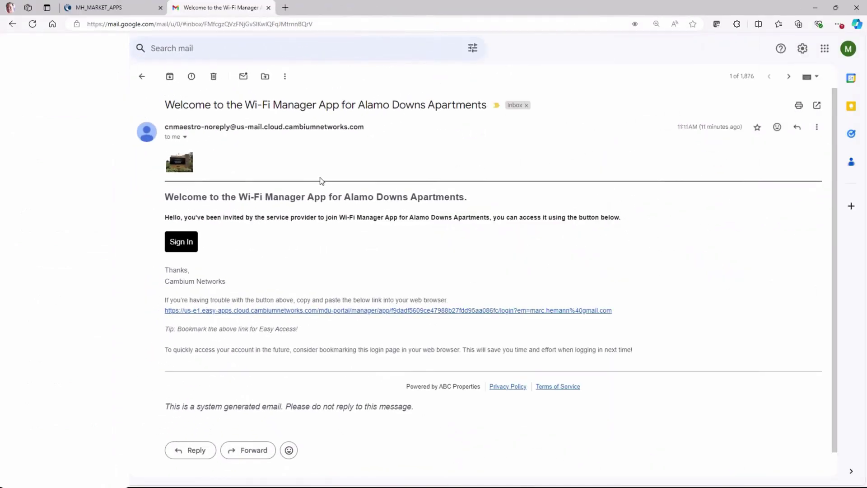
# Follow the Wi-Fi Manager invitation's sign-in link to reach the manager login page.
pyautogui.click(188, 250)
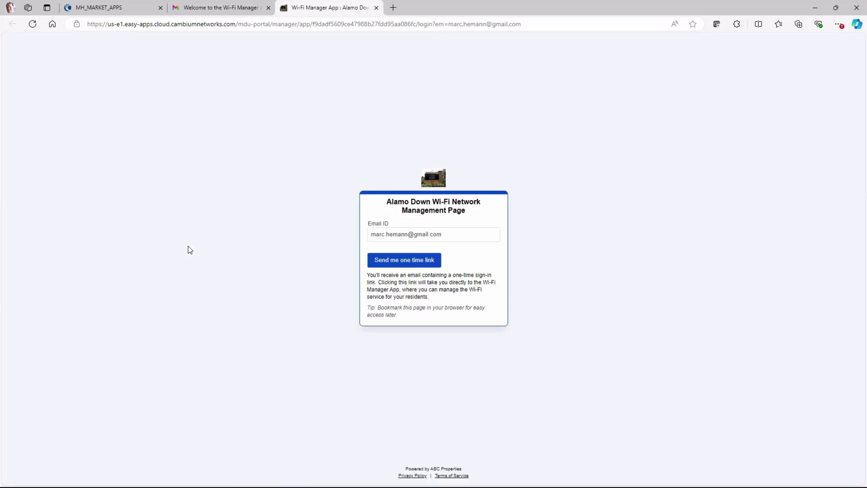
# Request a one-time login link and return to the Gmail inbox for it.
pyautogui.click(402, 261)
pyautogui.click(217, 8)
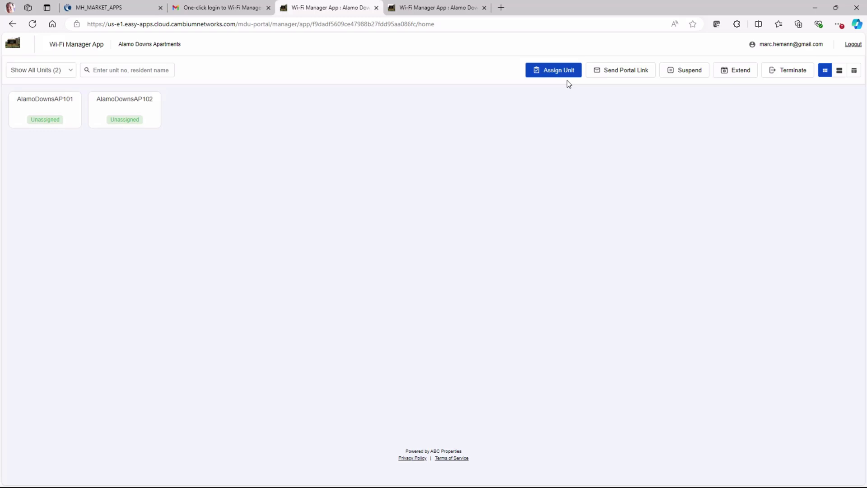
pyautogui.click(625, 77)
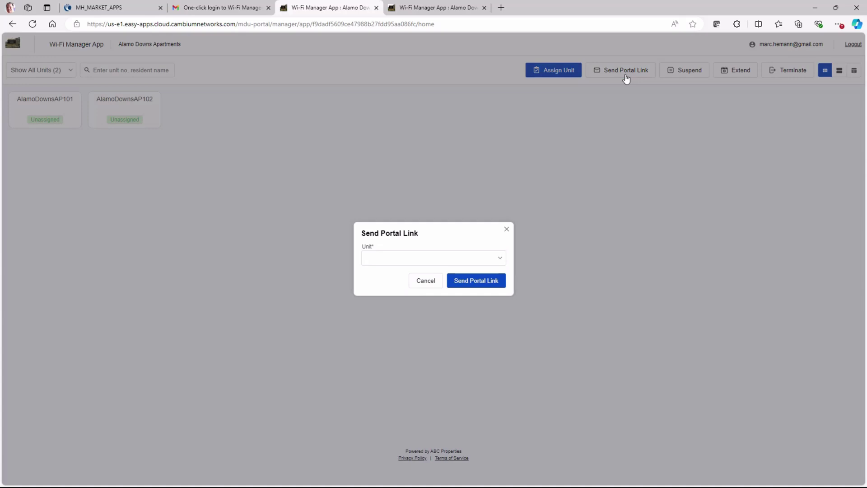
pyautogui.click(418, 281)
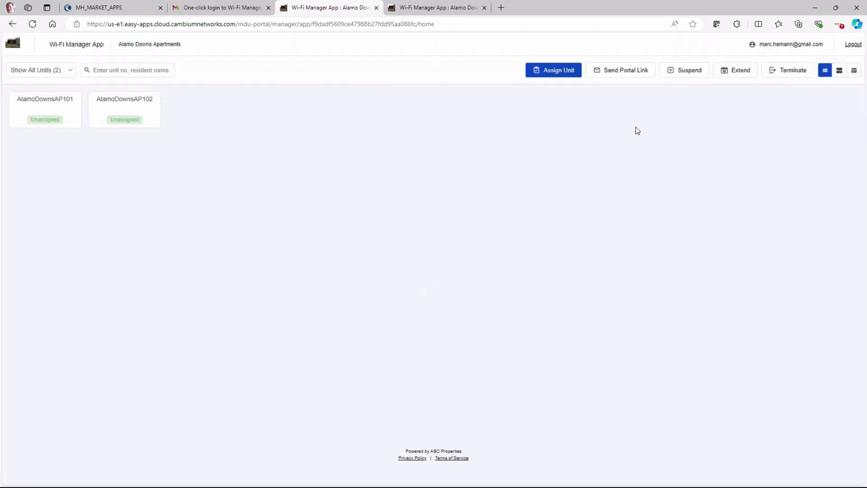
pyautogui.click(682, 78)
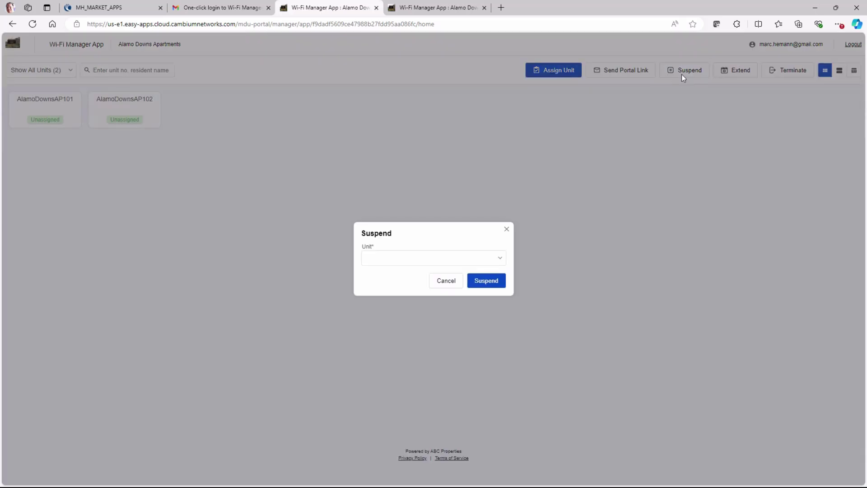
pyautogui.click(506, 229)
pyautogui.click(718, 76)
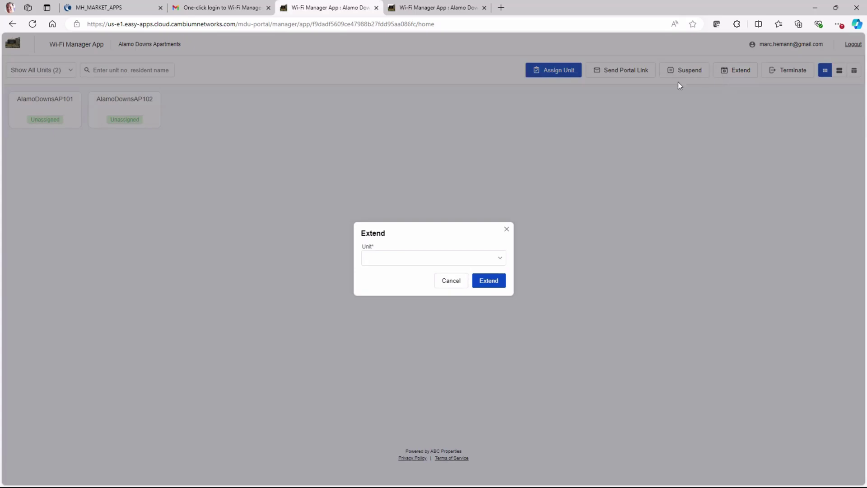
pyautogui.click(506, 229)
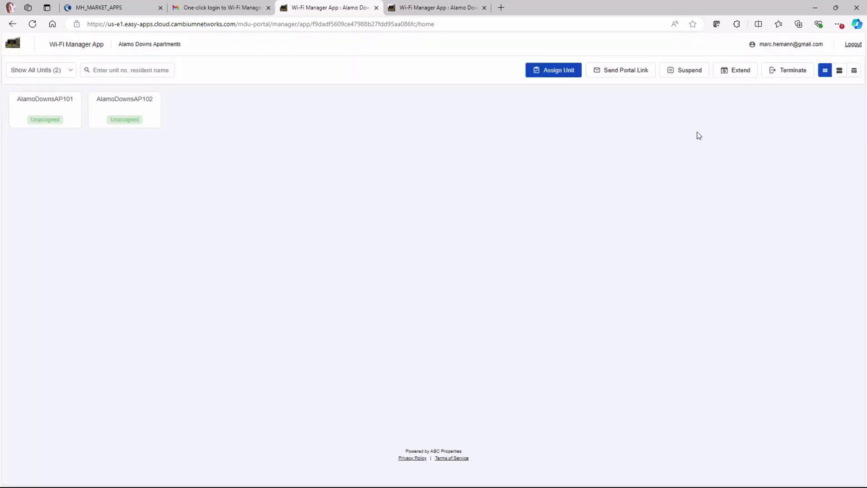
pyautogui.click(766, 77)
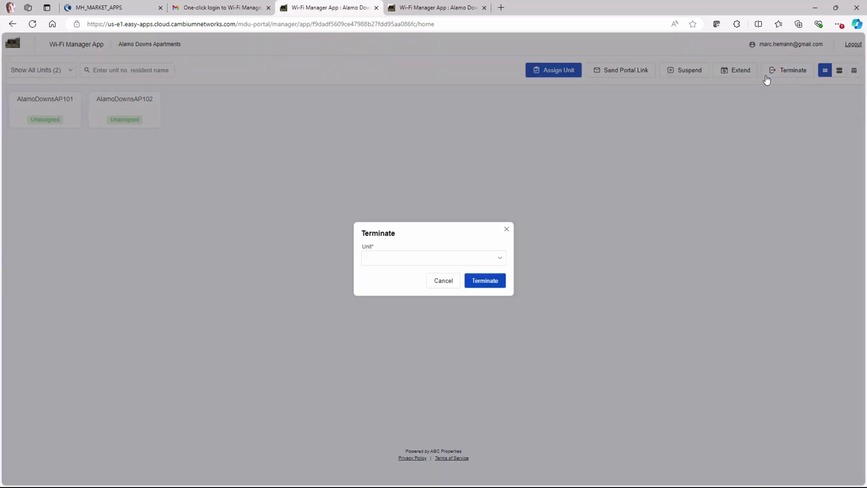
pyautogui.click(506, 229)
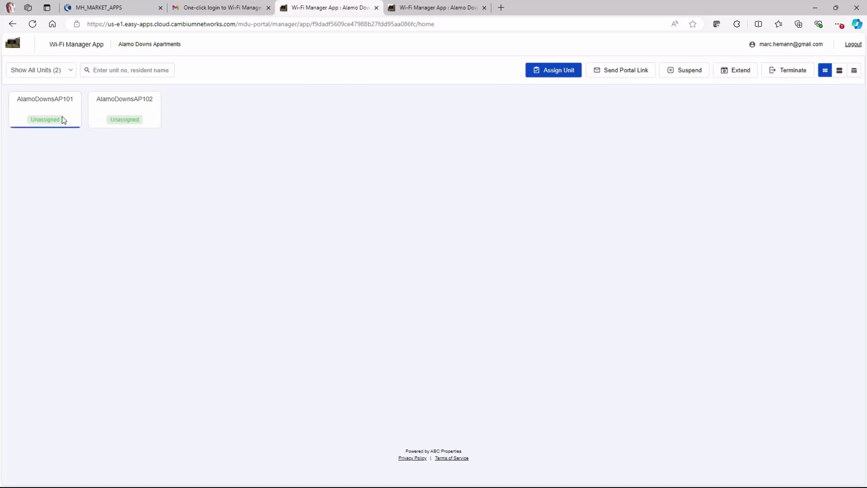
# Begin assigning AlamoDownsAP101 and enter the resident's full name, e-mail and description.
pyautogui.moveTo(51, 122)
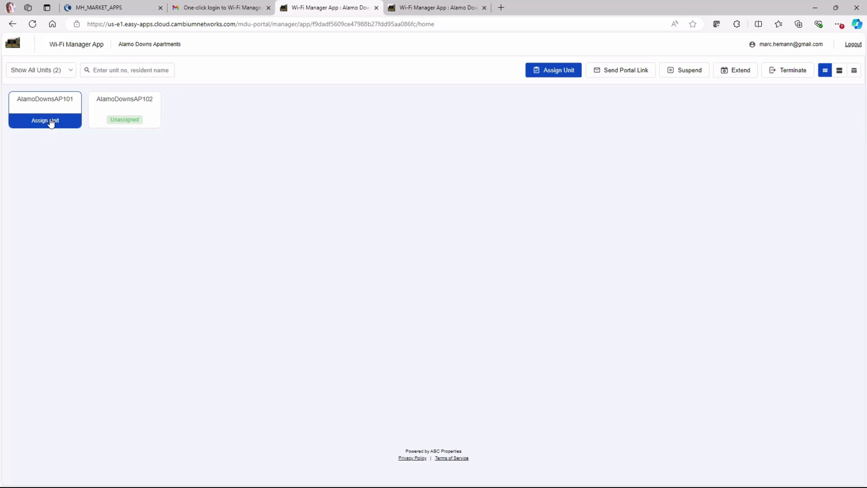
pyautogui.click(49, 121)
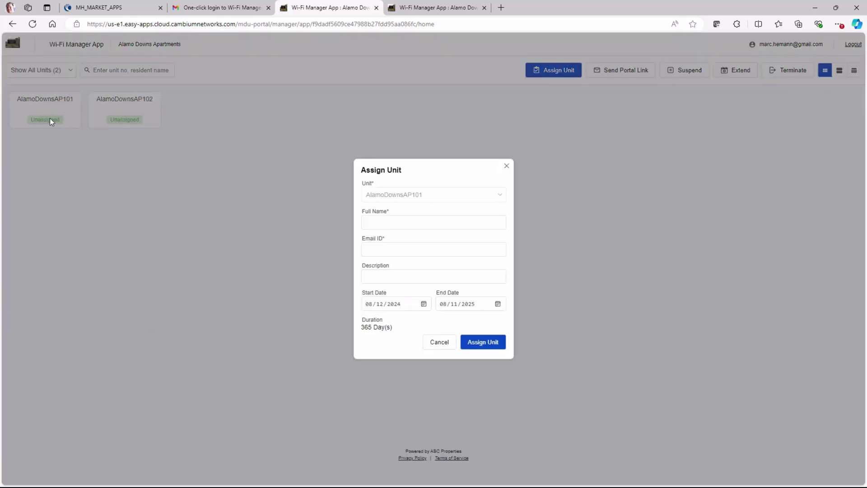
pyautogui.click(385, 221)
pyautogui.press('Tab')
pyautogui.click(401, 279)
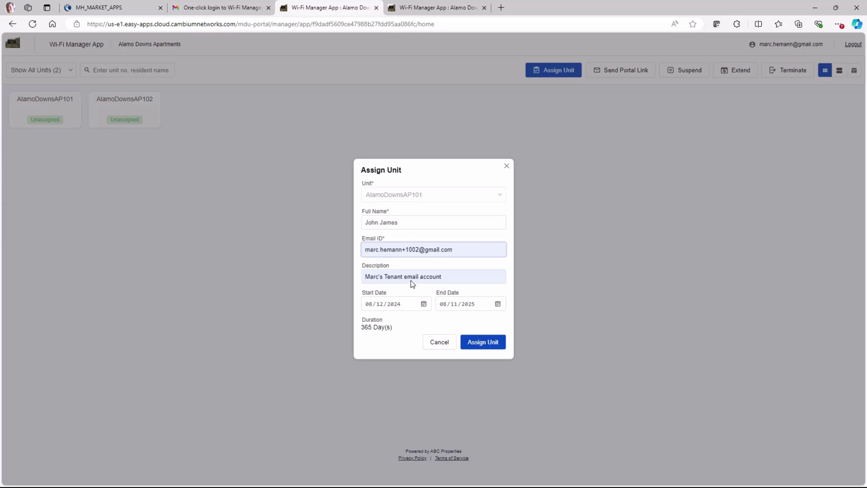
# Set the end date to 11 Feb 2025, confirm the assignment, and close the manager tabs.
pyautogui.click(498, 304)
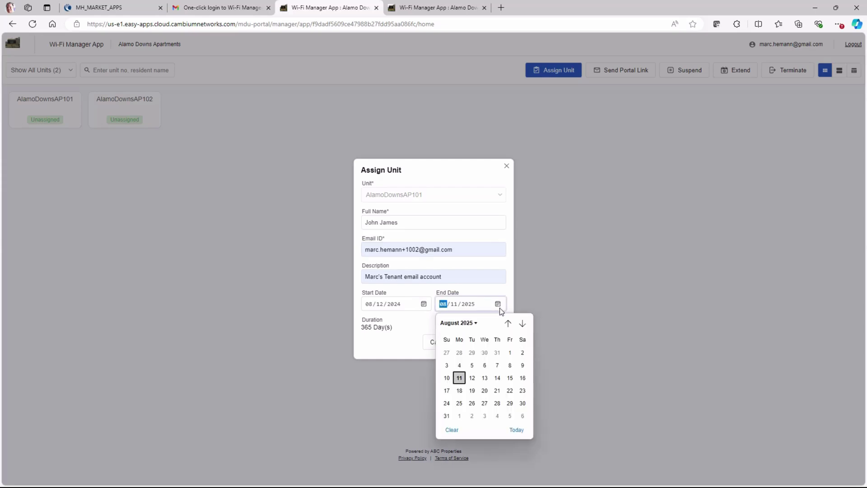
pyautogui.press('Down')
pyautogui.press('Down')
pyautogui.press('Down')
pyautogui.press('Down')
pyautogui.press('Down')
pyautogui.press('Down')
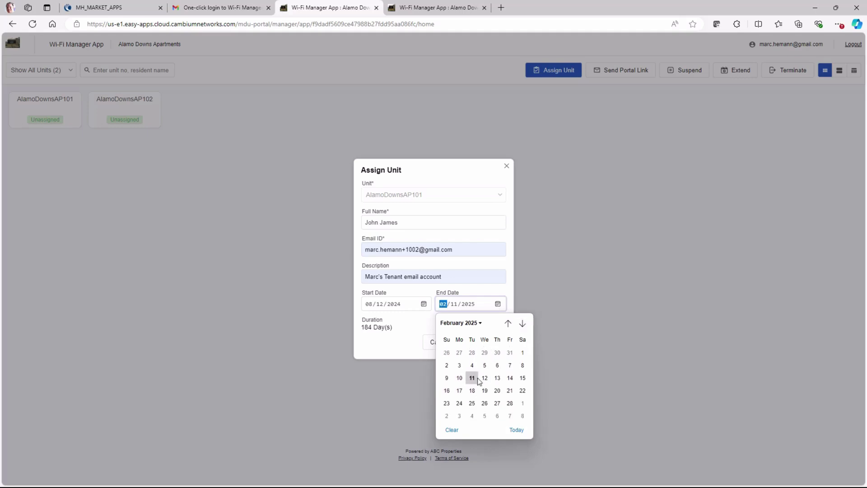
pyautogui.click(471, 378)
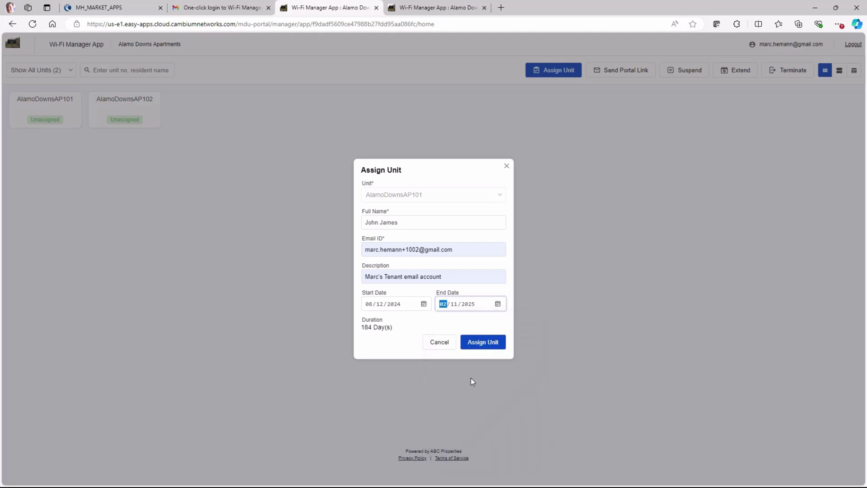
pyautogui.click(490, 343)
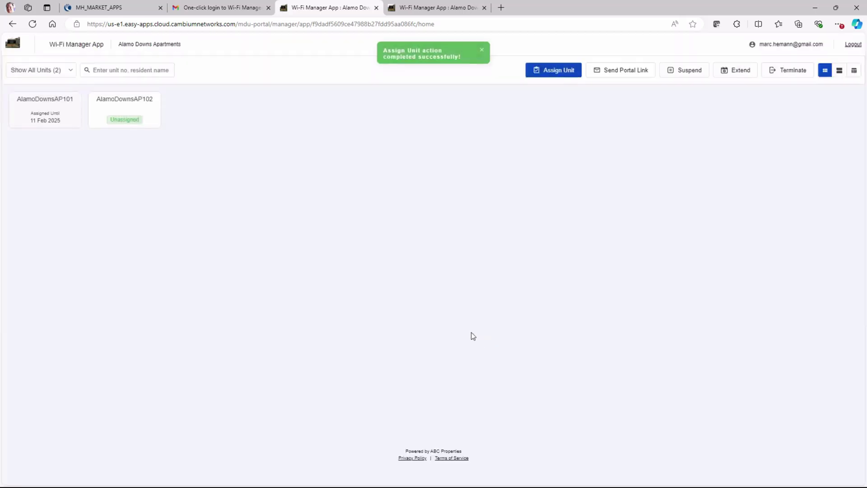
pyautogui.hotkey('ctrl', 'w')
pyautogui.hotkey('ctrl', 'w')
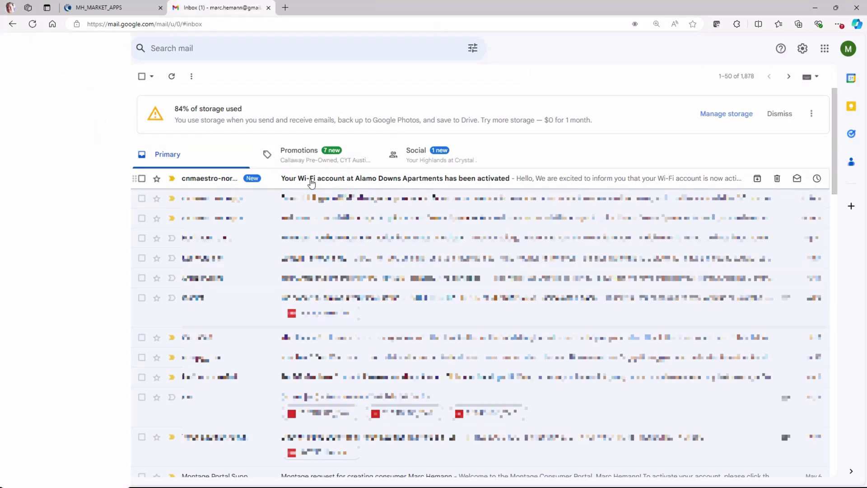
# From the activation email, reach the resident sign-in page and request a one-time login link.
pyautogui.click(311, 182)
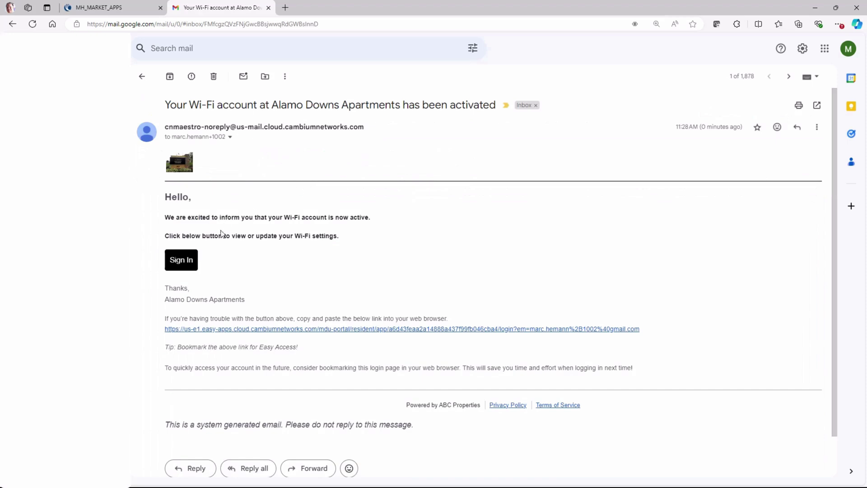
pyautogui.click(181, 260)
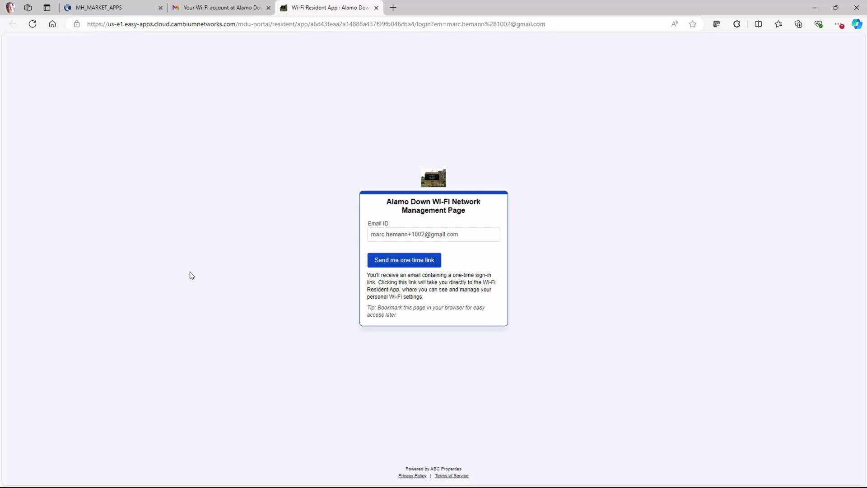
pyautogui.click(397, 266)
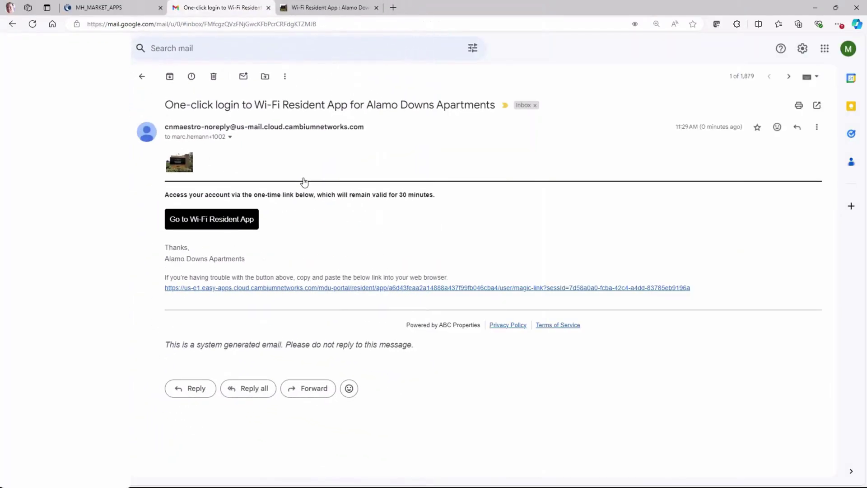
# Enter the Wi-Fi Resident App from the login email, accepting the privacy policy and terms.
pyautogui.click(250, 227)
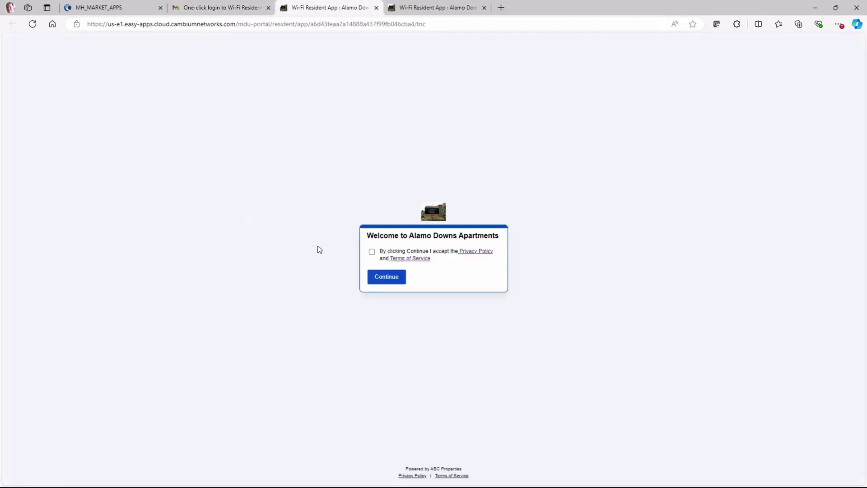
pyautogui.click(371, 252)
pyautogui.click(383, 280)
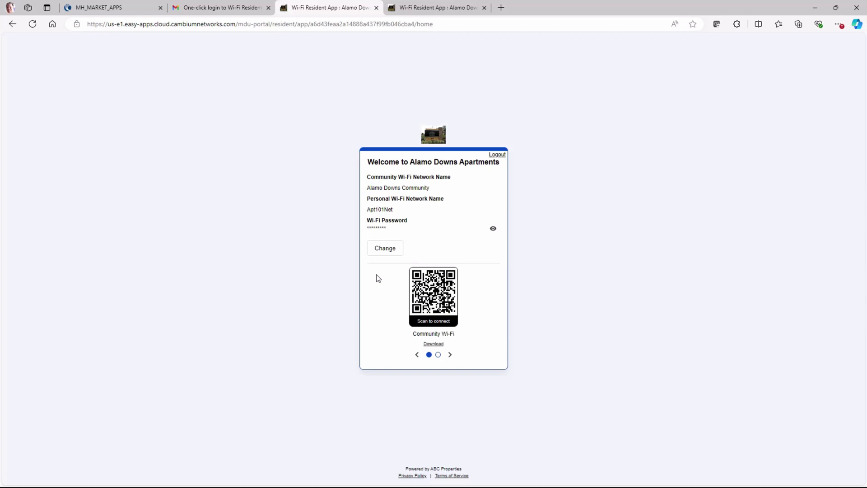
# Rename the personal Wi-Fi network to JJsNetwork and save it.
pyautogui.click(381, 253)
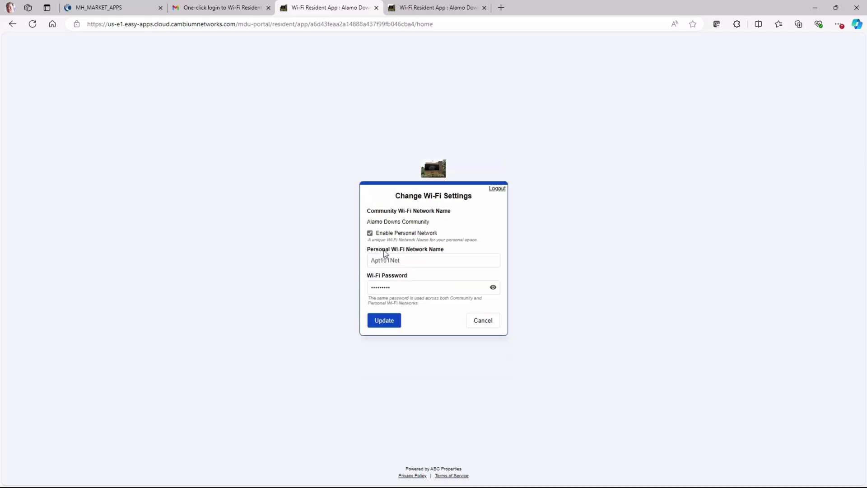
pyautogui.click(405, 263)
pyautogui.write('JJsNetwork')
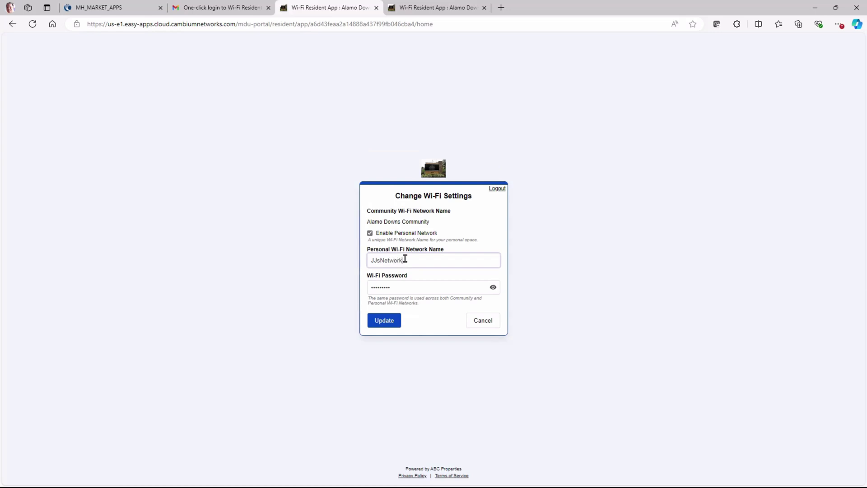
pyautogui.press('Tab')
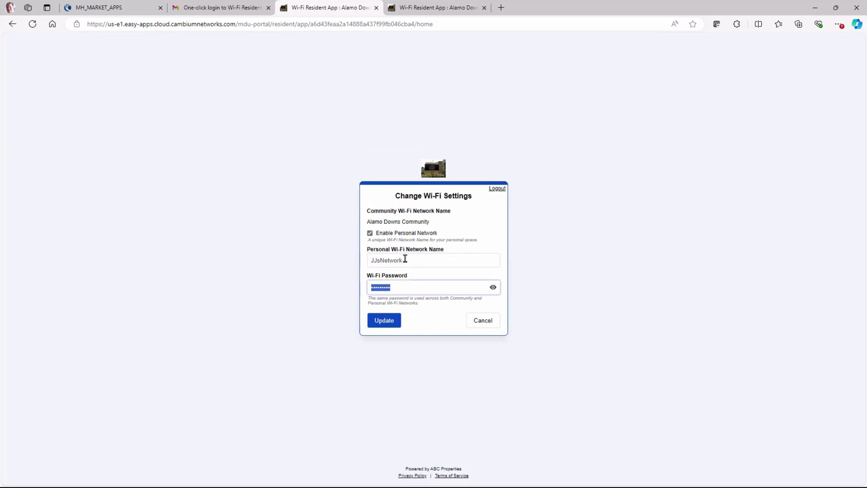
pyautogui.click(391, 324)
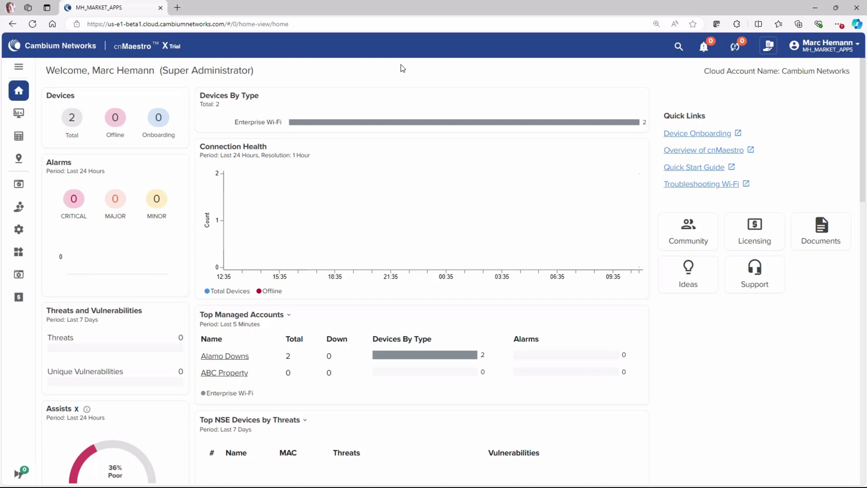
# Start a new MarketApp named AlamoDownsSelfServ from the MarketApps list.
pyautogui.moveTo(23, 252)
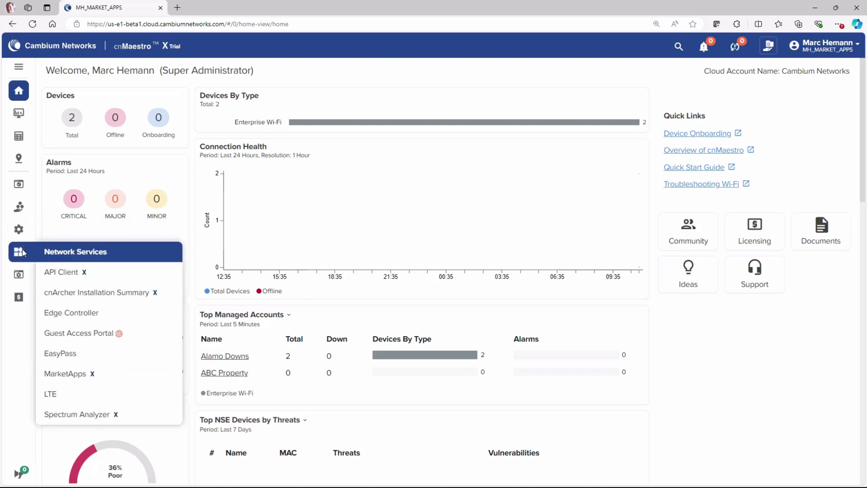
pyautogui.click(87, 374)
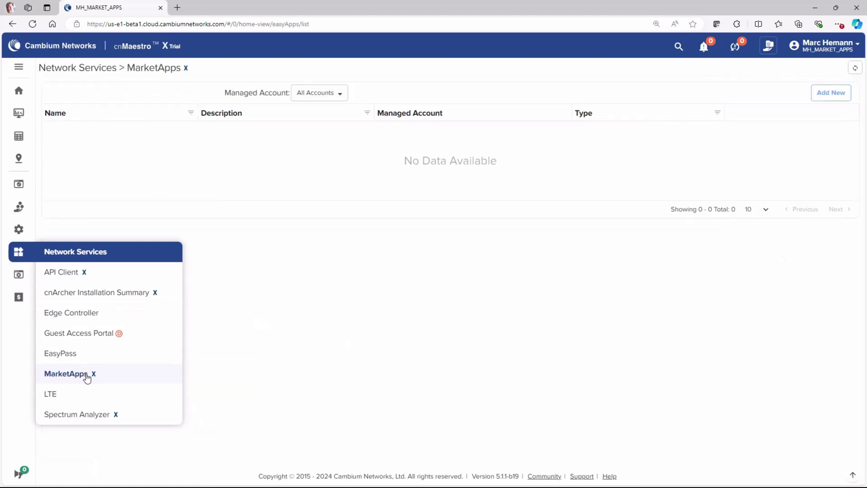
pyautogui.click(832, 93)
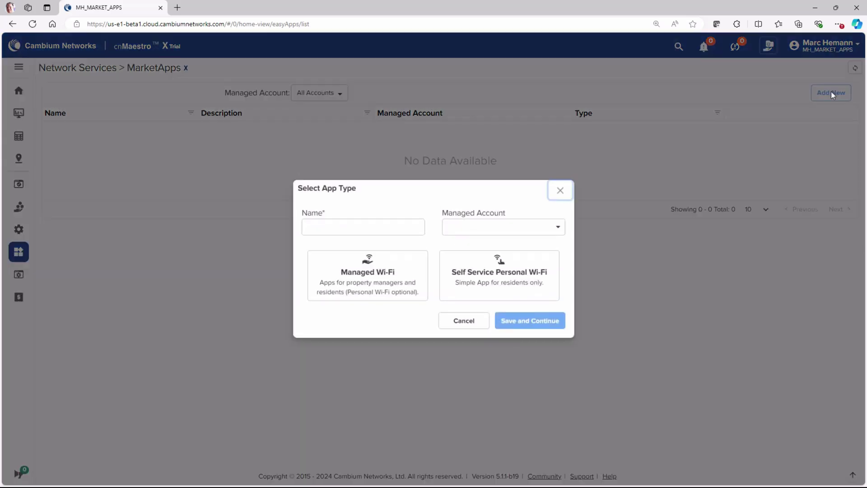
pyautogui.click(356, 230)
pyautogui.write('AlamoDownsS')
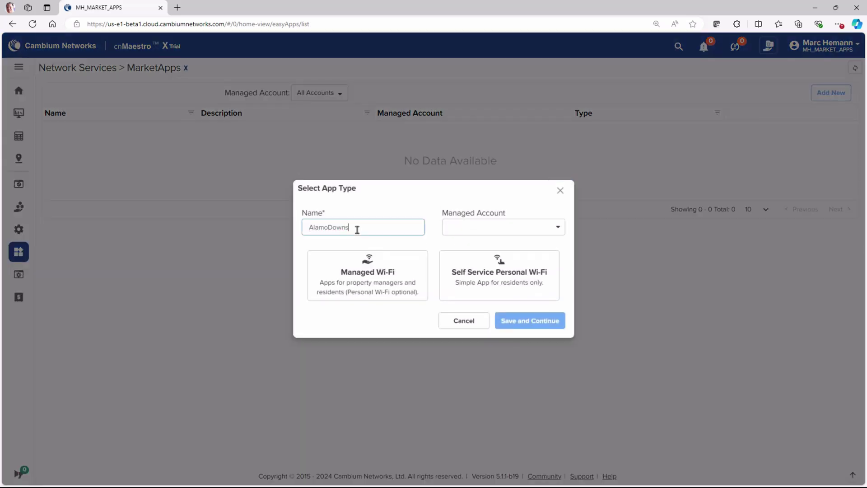
pyautogui.write('elfServ')
# Assign it to Alamo Downs as Self Service Personal Wi-Fi, create it, and paste the description.
pyautogui.click(503, 227)
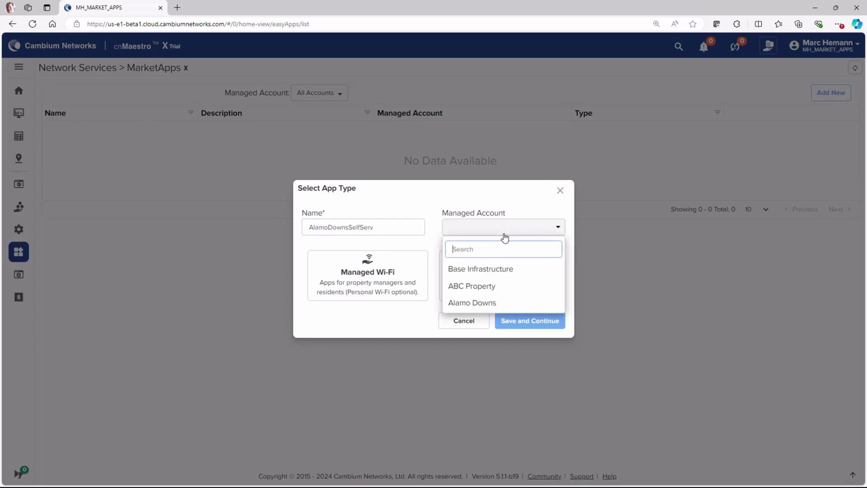
pyautogui.click(493, 302)
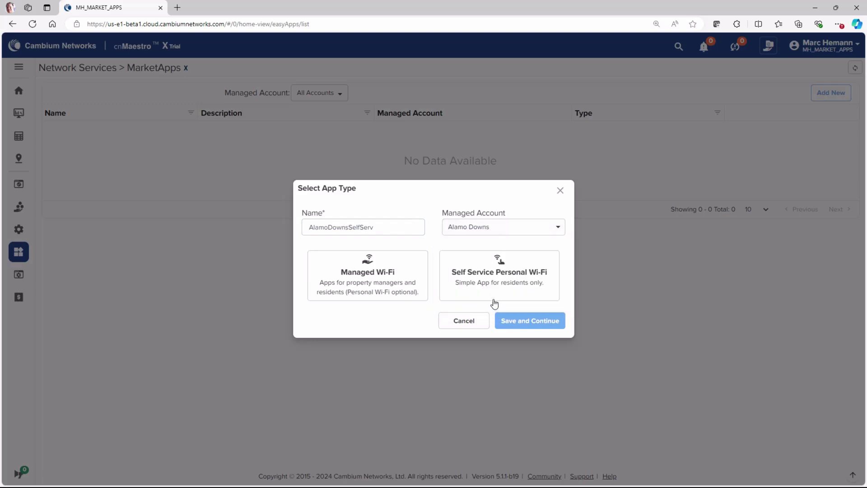
pyautogui.click(498, 271)
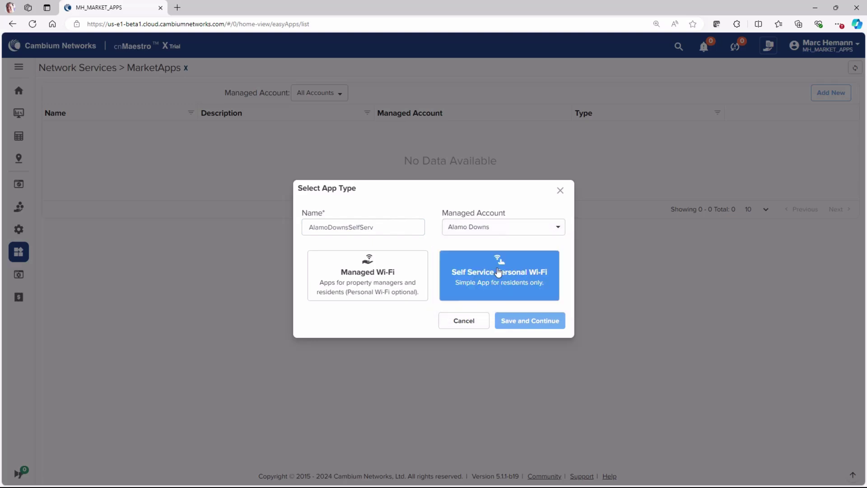
pyautogui.click(530, 326)
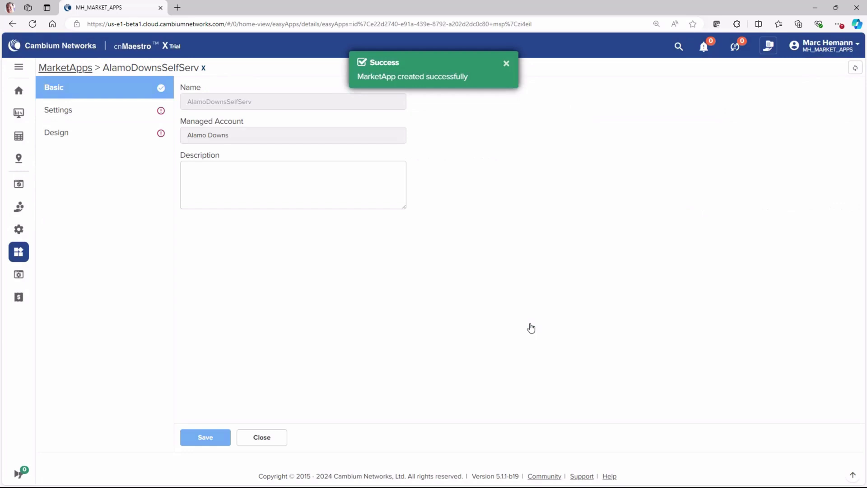
pyautogui.click(258, 164)
pyautogui.write('Alamo Downs Apartments Resident Self Service MarketApp')
# Choose Alamo Downs Resident as the Personal Wi-Fi WLAN in the app settings.
pyautogui.click(63, 113)
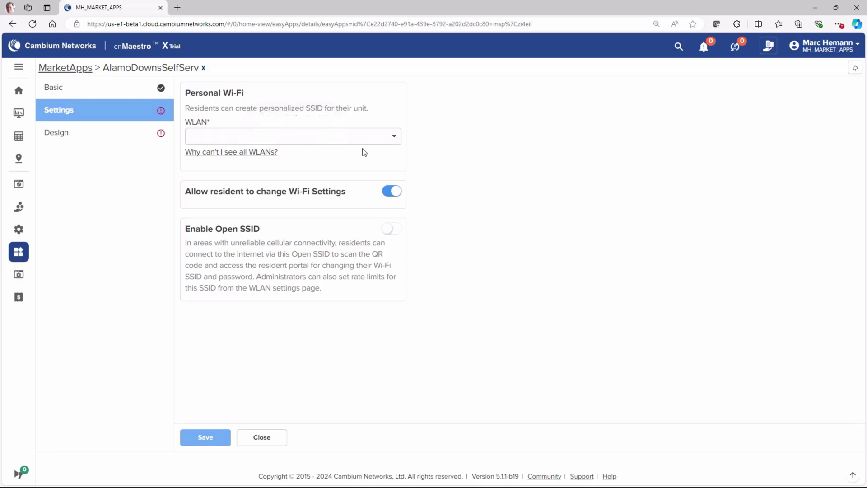
pyautogui.click(357, 137)
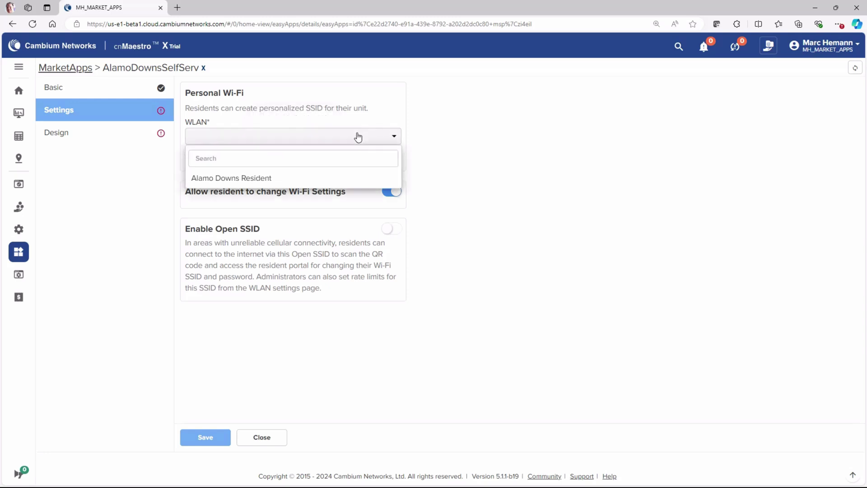
pyautogui.click(351, 180)
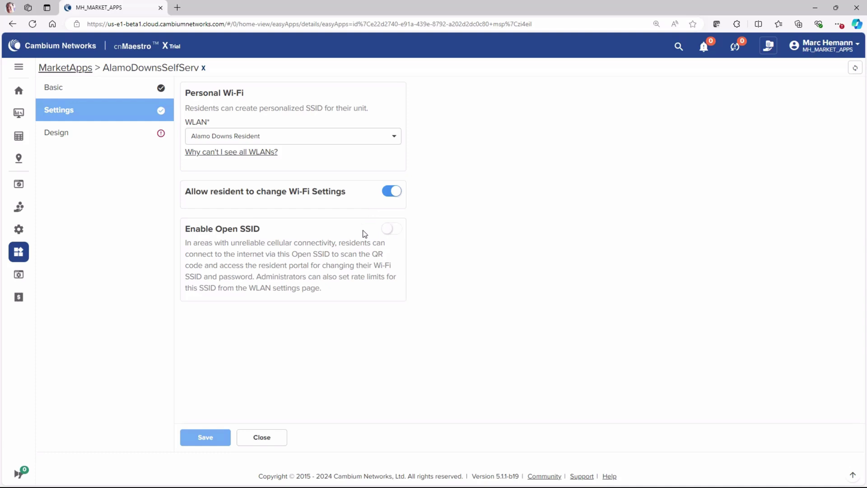
# Turn on Open SSID using the Alamo Downs Guests WLAN.
pyautogui.click(395, 232)
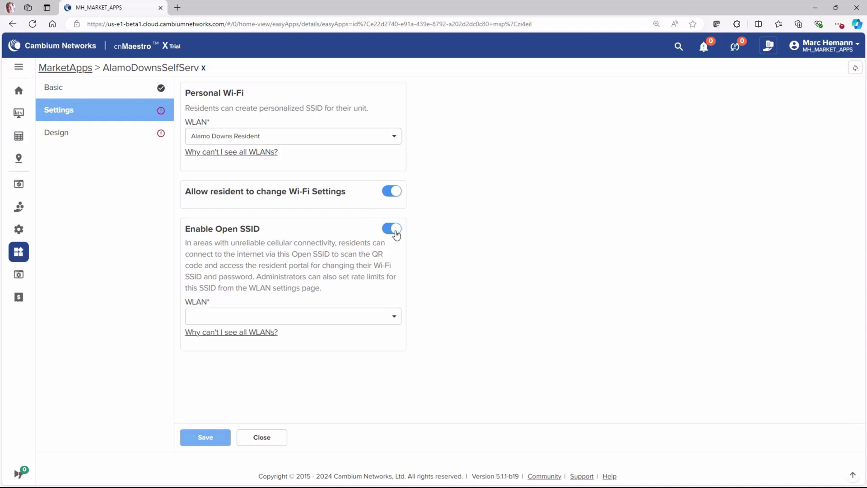
pyautogui.click(358, 318)
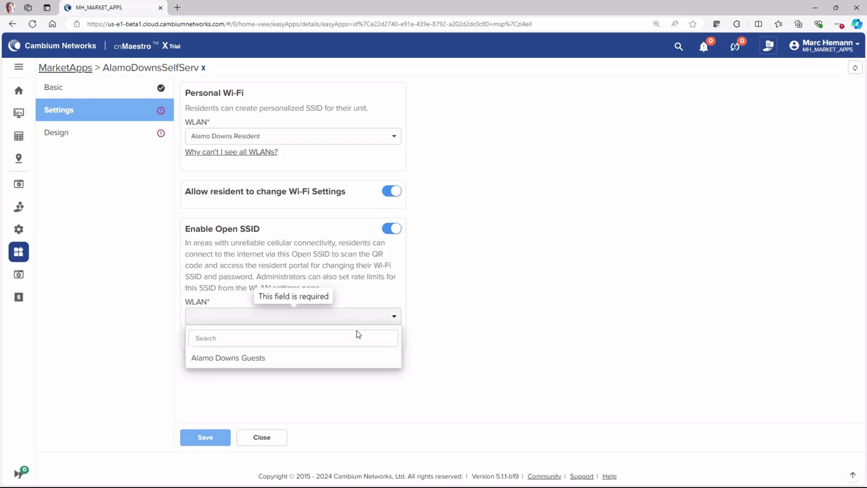
pyautogui.click(354, 361)
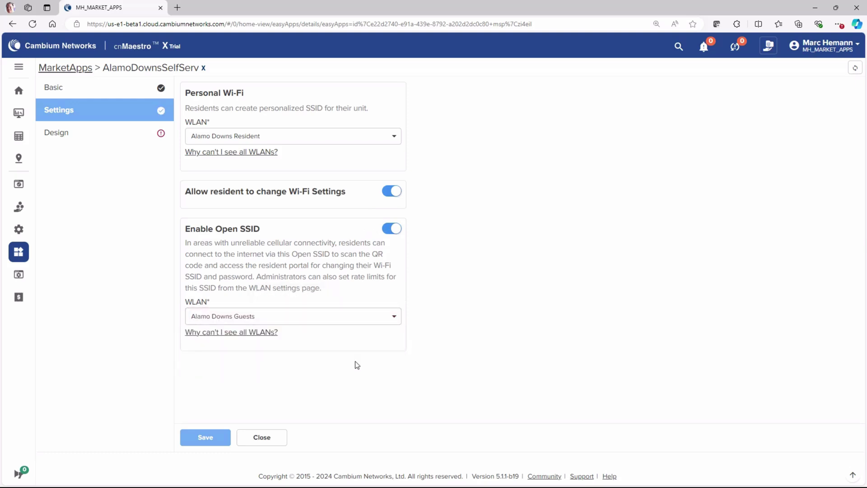
# Retitle the login page 'Apartments Resident Wi-Fi Self-Service App' with property name 'Alamo Down Apartments'.
pyautogui.click(72, 132)
pyautogui.click(241, 106)
pyautogui.press('Right')
pyautogui.press('Right')
pyautogui.press('Right')
pyautogui.press('Right')
pyautogui.press('Right')
pyautogui.write('Apartments Resident Wi-Fi Self-Service')
pyautogui.press('Delete')
pyautogui.press('Delete')
pyautogui.press('Delete')
pyautogui.press('Delete')
pyautogui.press('Delete')
pyautogui.press('Delete')
pyautogui.press('Delete')
pyautogui.press('Delete')
pyautogui.write('App')
pyautogui.press('Tab')
pyautogui.write('Alamo Down Apartments')
pyautogui.press('Tab')
# Use mdu logo_1 as the portal logo and set the theme colour to #0950dc.
pyautogui.click(383, 184)
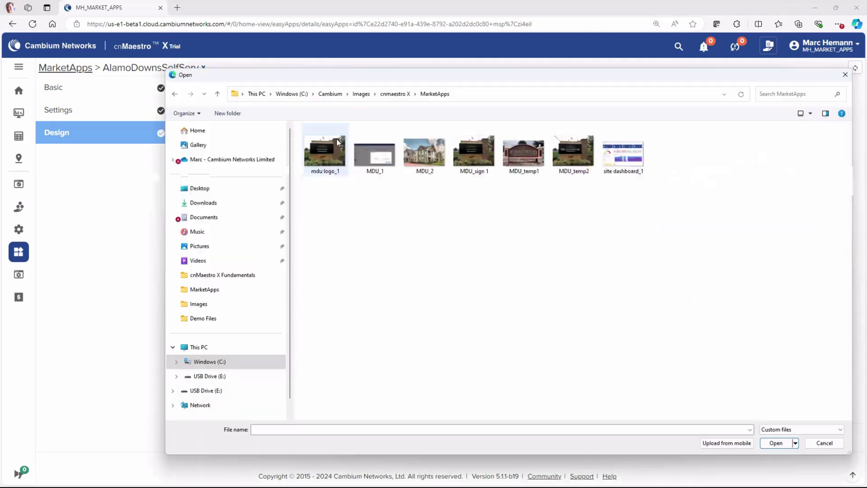
pyautogui.doubleClick(337, 154)
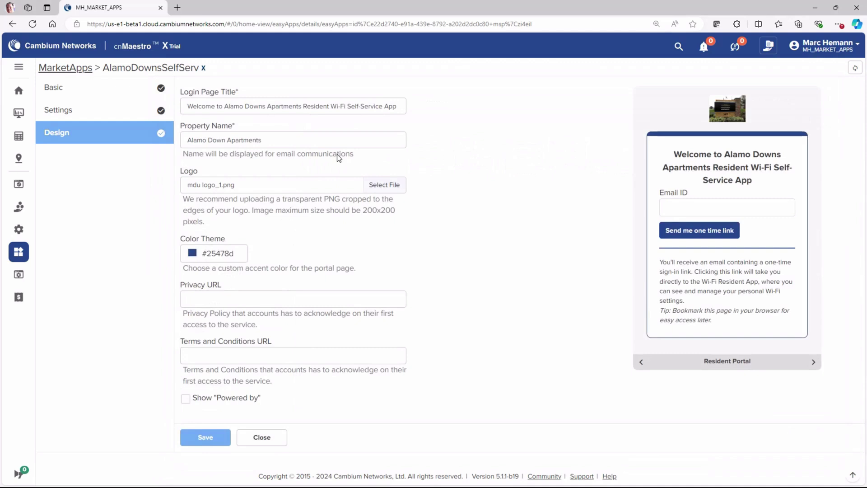
pyautogui.click(201, 254)
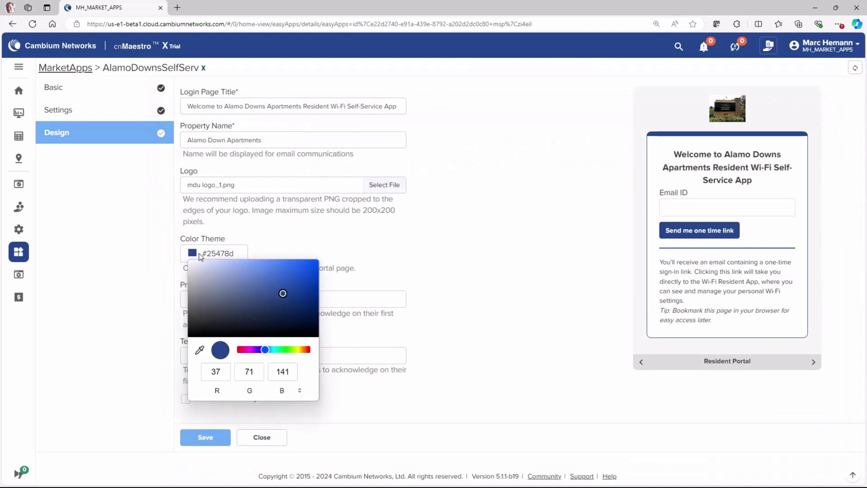
pyautogui.click(312, 270)
pyautogui.click(367, 253)
# Paste the privacy and terms URLs, show 'Powered by ABC Properties', and save the design.
pyautogui.click(282, 299)
pyautogui.write('https://www.cambiumnetworks.com/privacy-policy/')
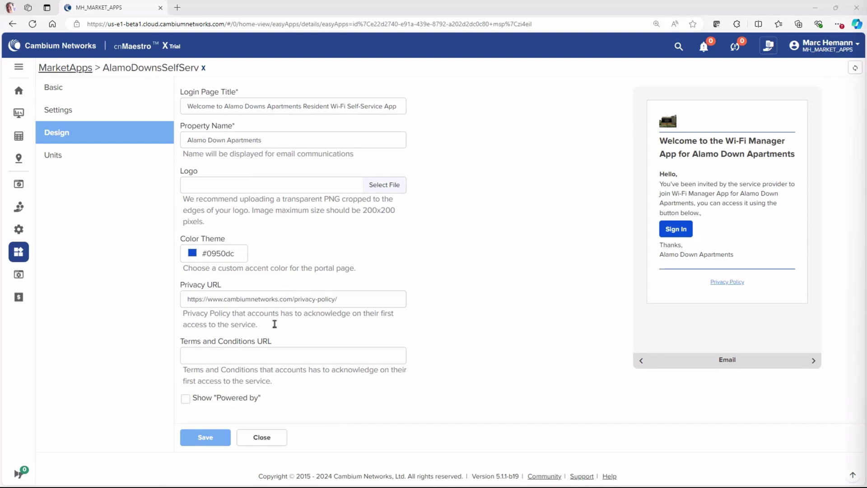
pyautogui.click(269, 356)
pyautogui.write('https://www.cambiumnetworks.com/terms-and-conditions/')
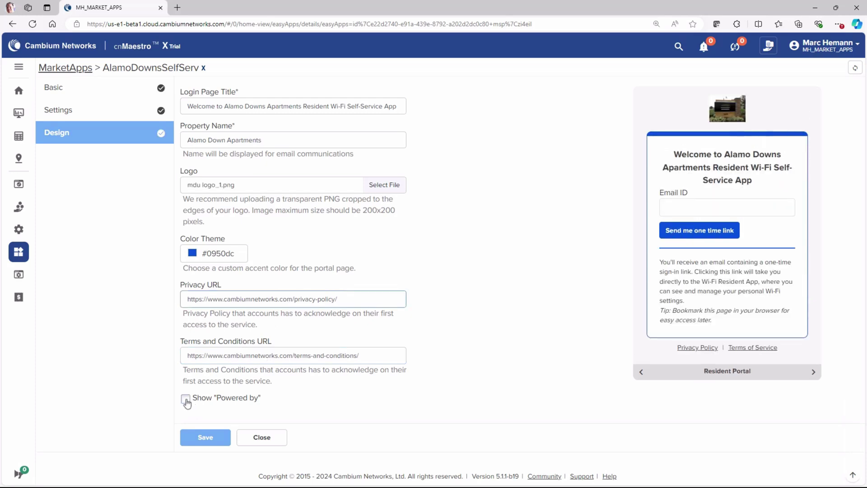
pyautogui.click(186, 399)
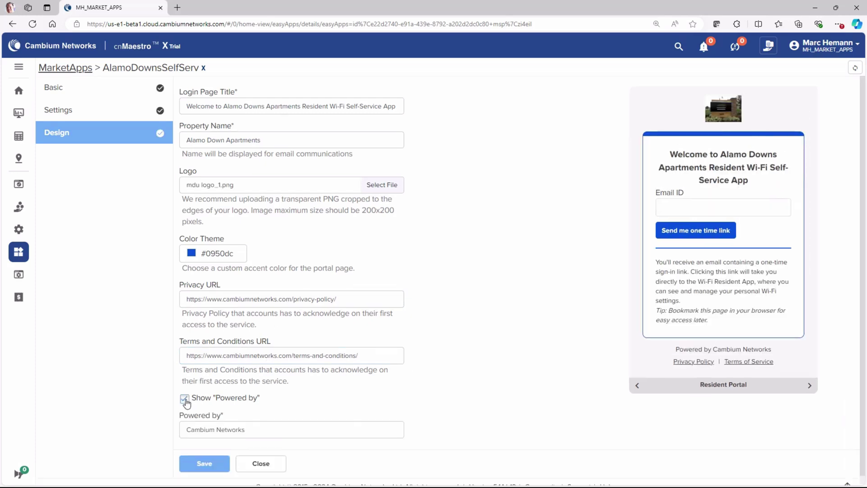
pyautogui.click(252, 434)
pyautogui.moveTo(251, 433); pyautogui.dragTo(173, 431)
pyautogui.write('ABC Proper')
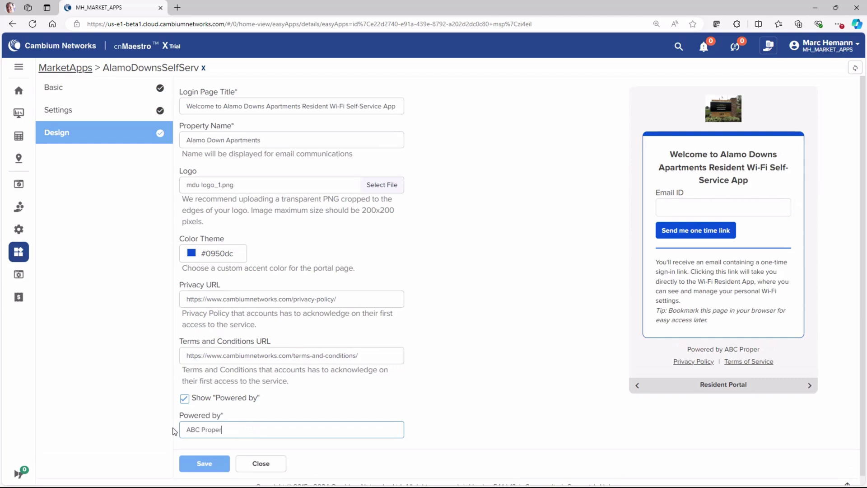
pyautogui.write('ties')
pyautogui.click(203, 465)
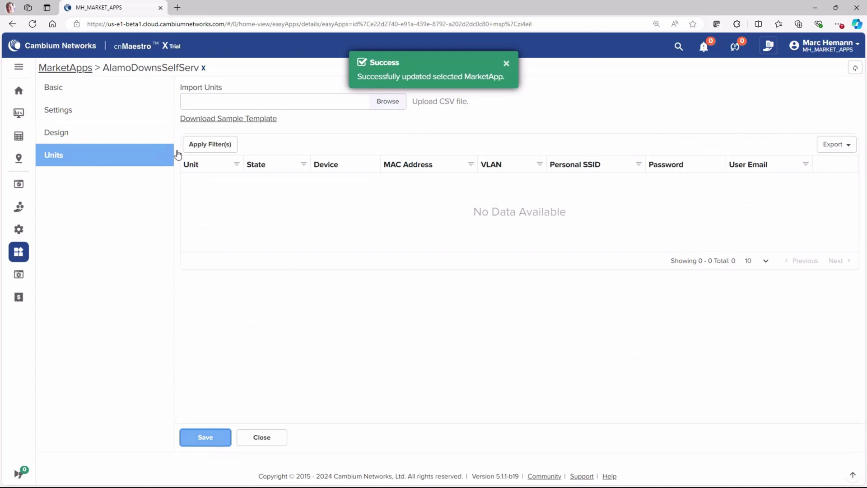
# Import the two units from Alamo Downs import 1_2.csv and print all unit QR codes.
pyautogui.click(386, 104)
pyautogui.click(326, 179)
pyautogui.doubleClick(326, 179)
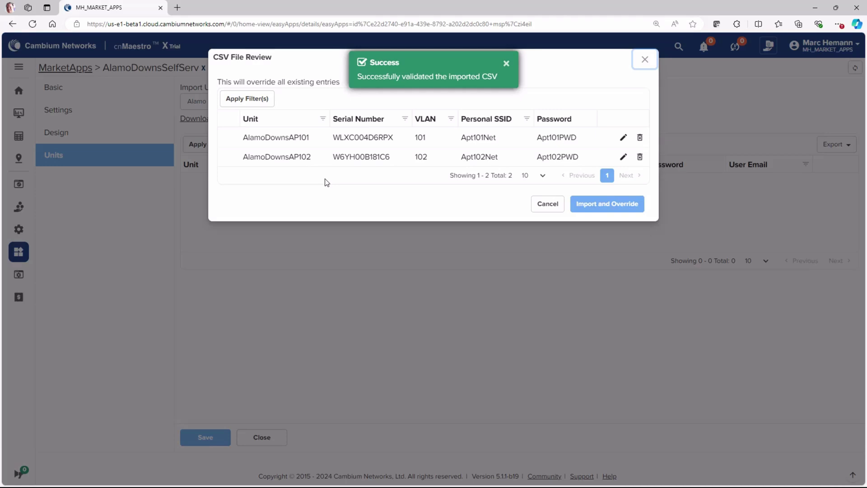
pyautogui.click(633, 213)
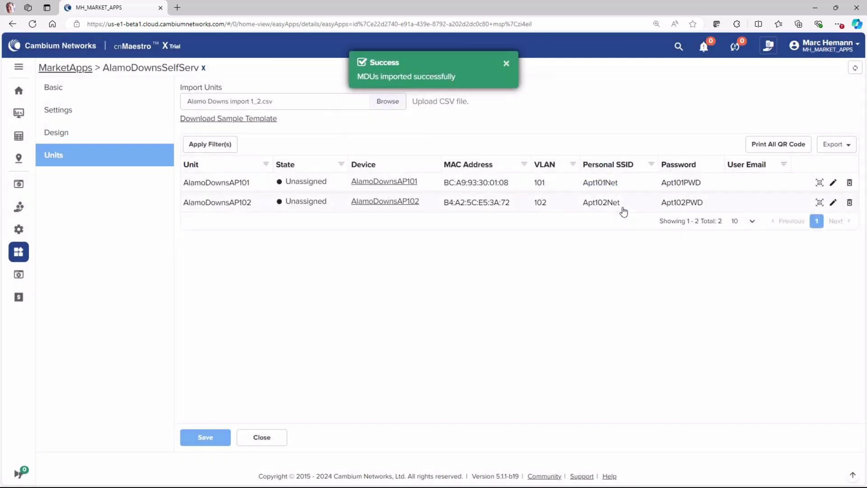
pyautogui.click(761, 144)
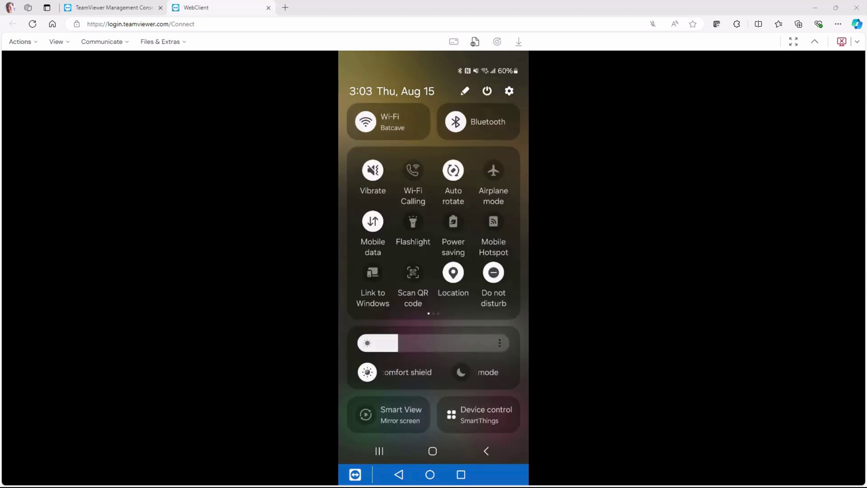
# Scan the apartment QR code on the phone and request a one-time link for the resident's e-mail.
pyautogui.click(413, 272)
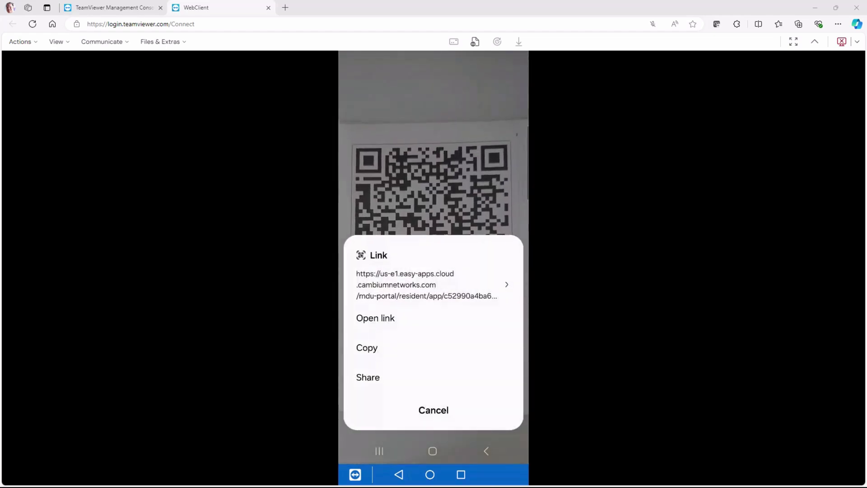
pyautogui.click(376, 318)
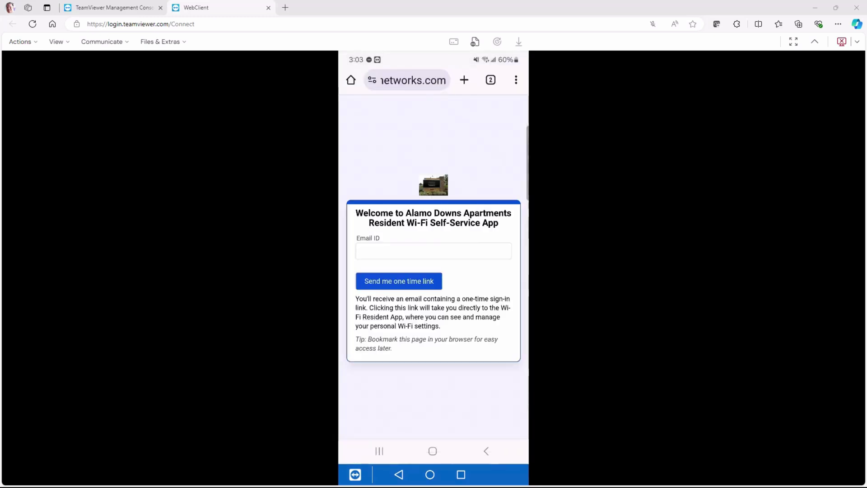
pyautogui.click(433, 250)
pyautogui.press('Return')
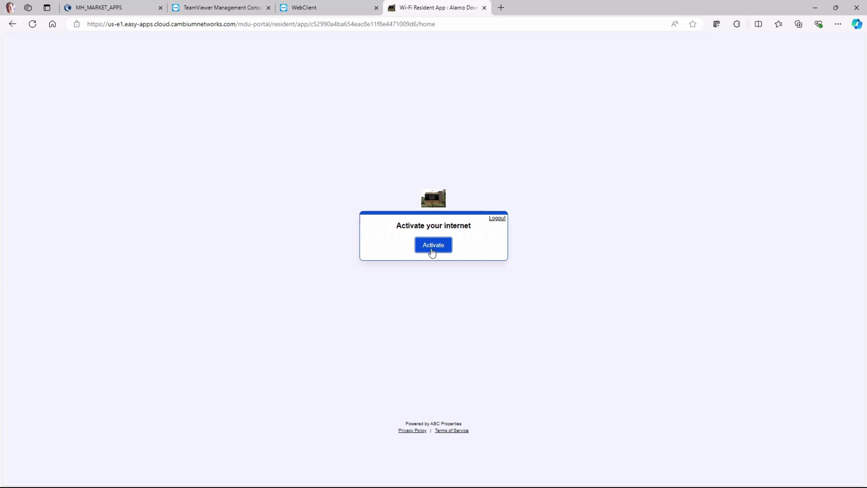
# Activate internet, then replace network name Apt102Net with JHAPTNet and enter a new Wi-Fi password.
pyautogui.click(432, 251)
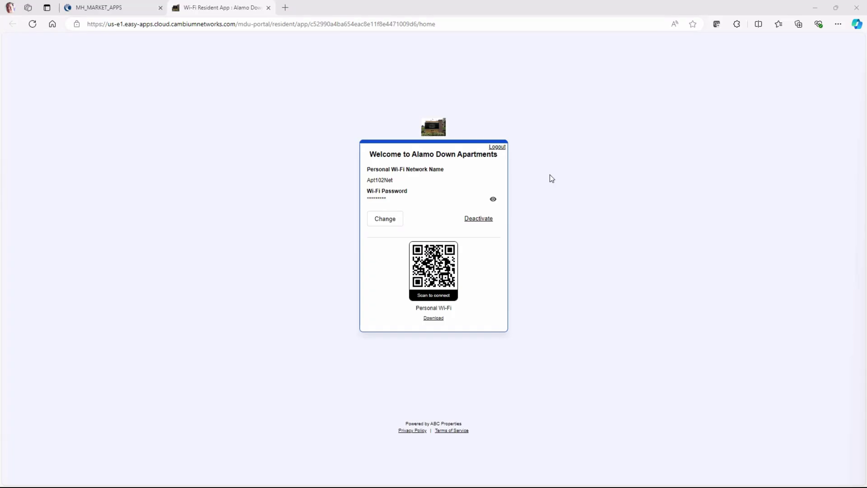
pyautogui.click(386, 220)
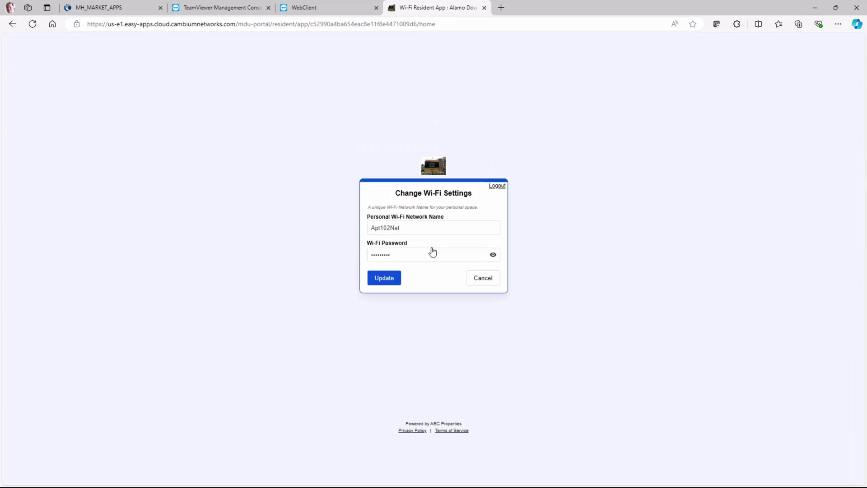
pyautogui.moveTo(415, 229); pyautogui.dragTo(367, 230)
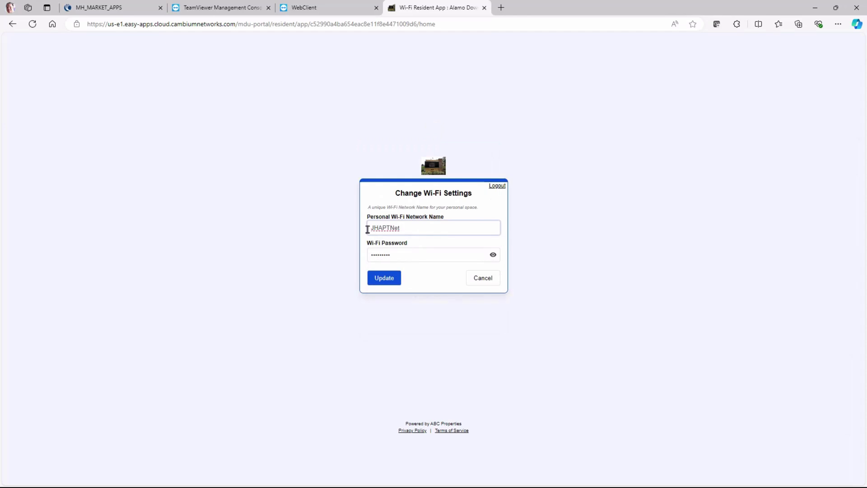
pyautogui.press('Tab')
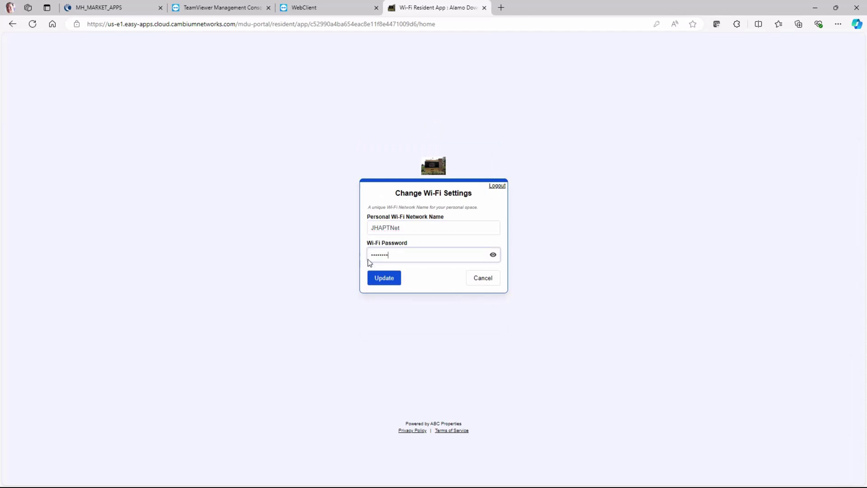
# Save and confirm the Wi-Fi update, then deactivate and reactivate internet access.
pyautogui.click(385, 279)
pyautogui.click(470, 281)
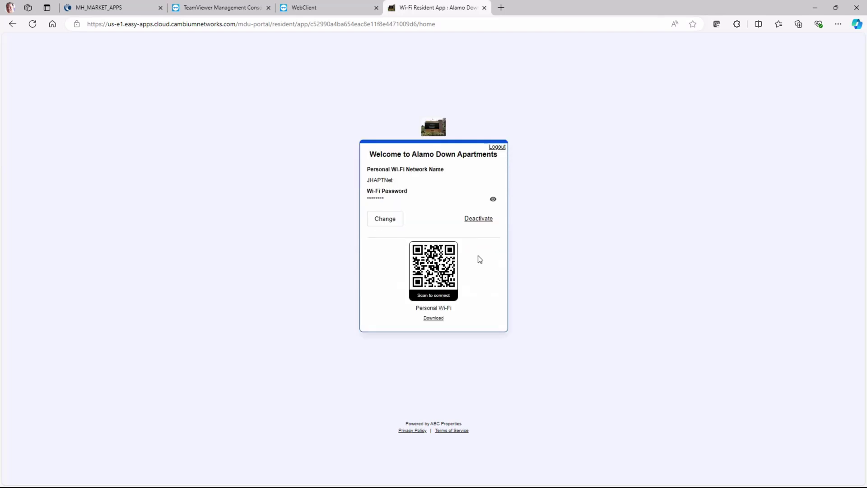
pyautogui.click(478, 218)
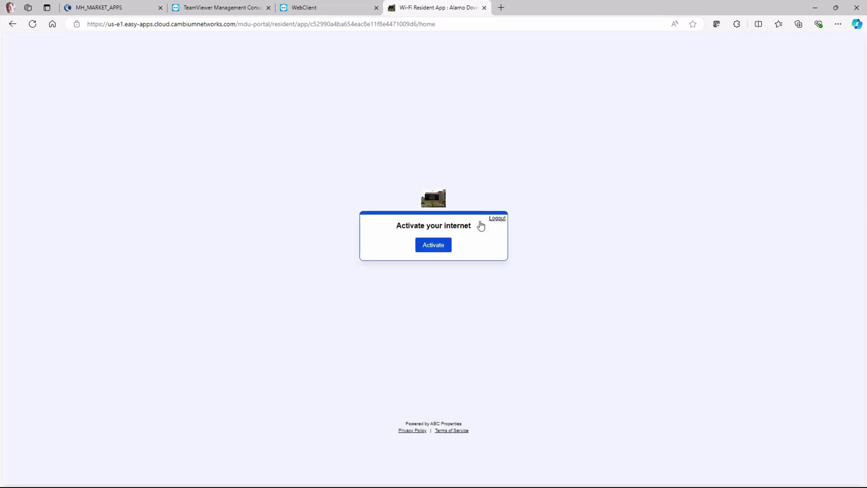
pyautogui.click(437, 246)
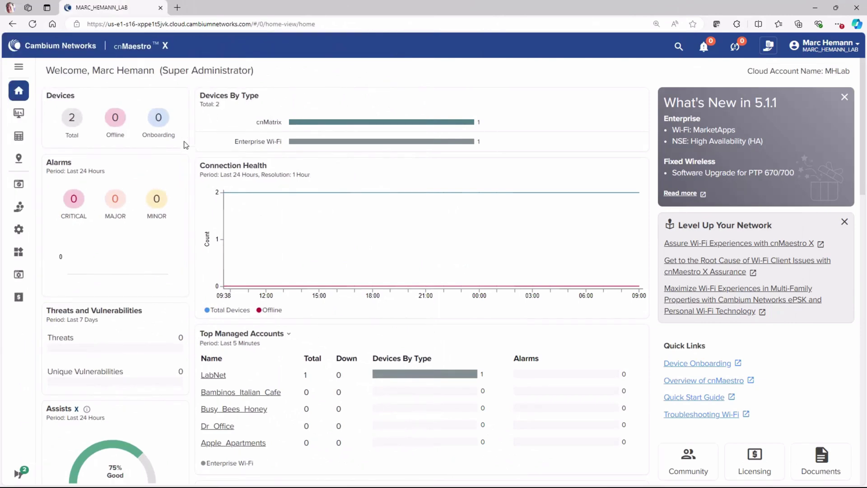
# Open the NSE Lab VPN group under NSE Groups and switch on Enable HA.
pyautogui.moveTo(21, 231)
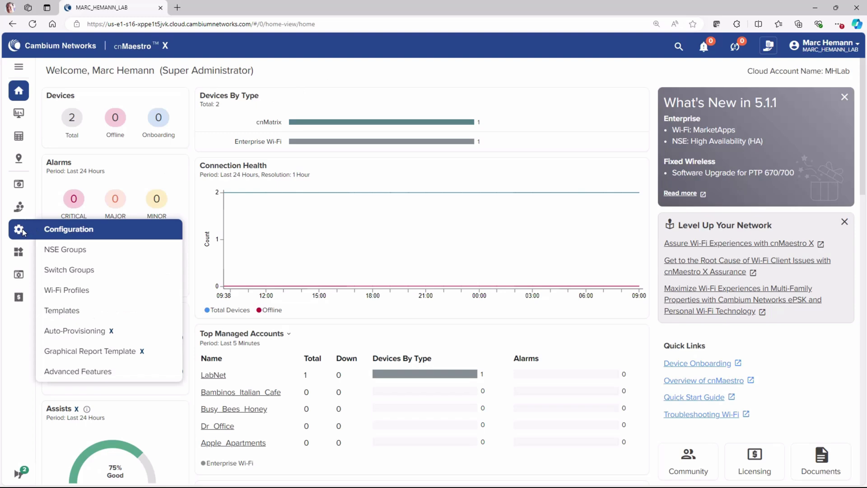
pyautogui.click(67, 251)
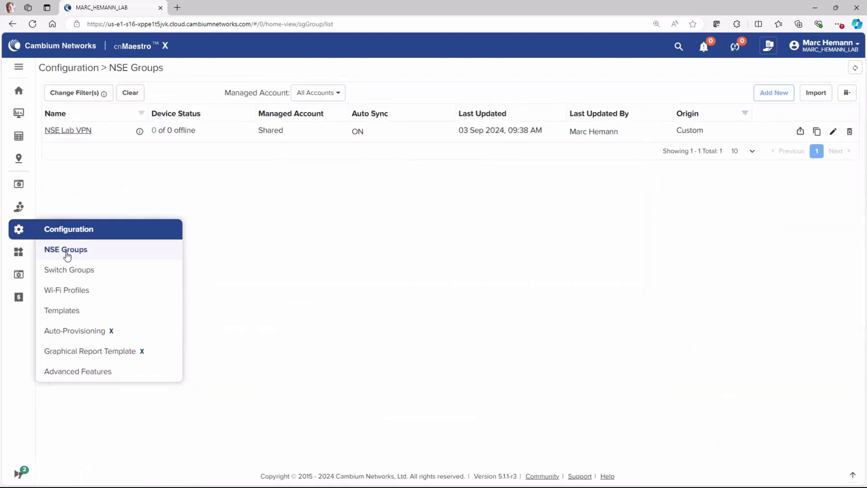
pyautogui.click(72, 131)
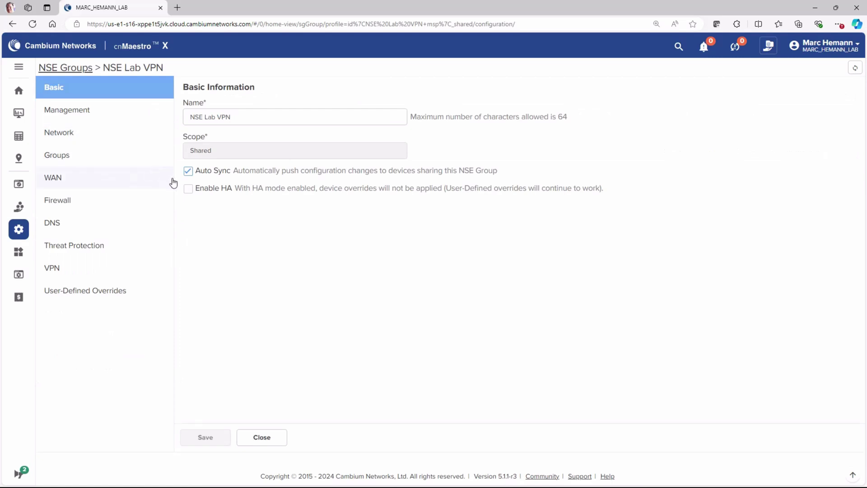
pyautogui.click(189, 192)
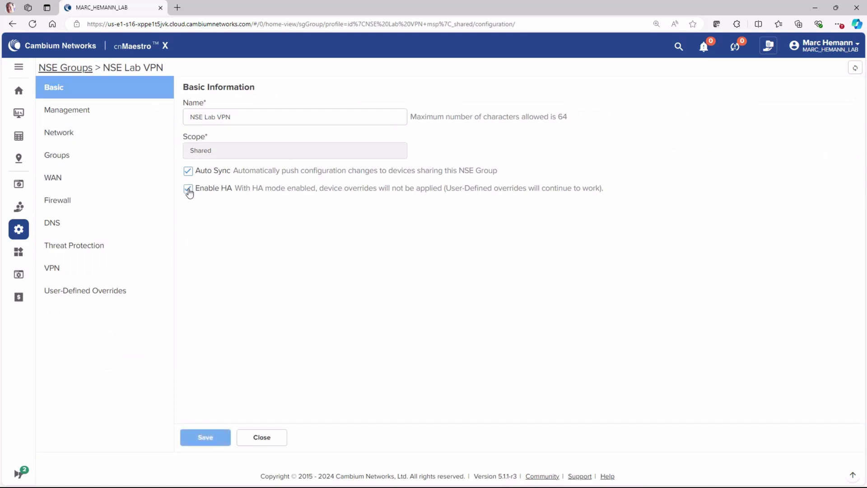